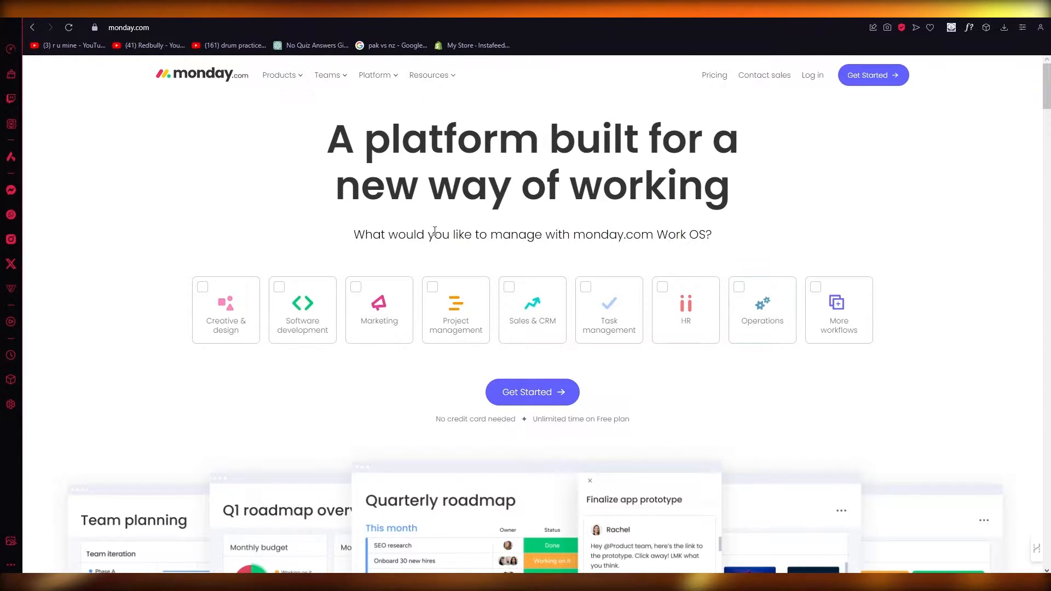
{"action": "left_click_drag", "start_coordinate": [302, 157], "coordinate": [732, 218]}
{"action": "left_click", "coordinate": [847, 202]}
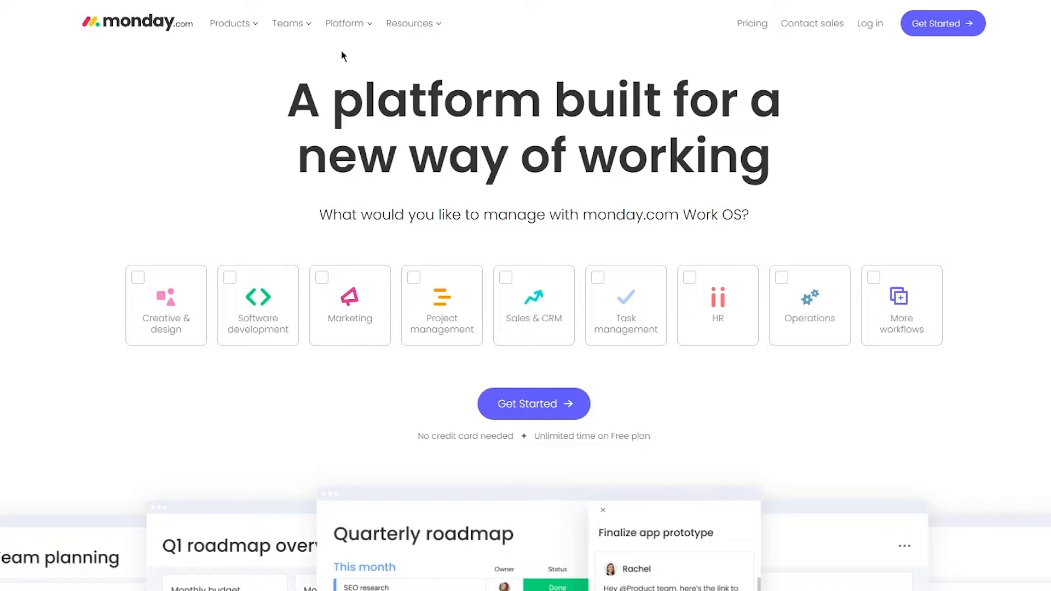
{"action": "left_click_drag", "start_coordinate": [260, 68], "coordinate": [872, 145]}
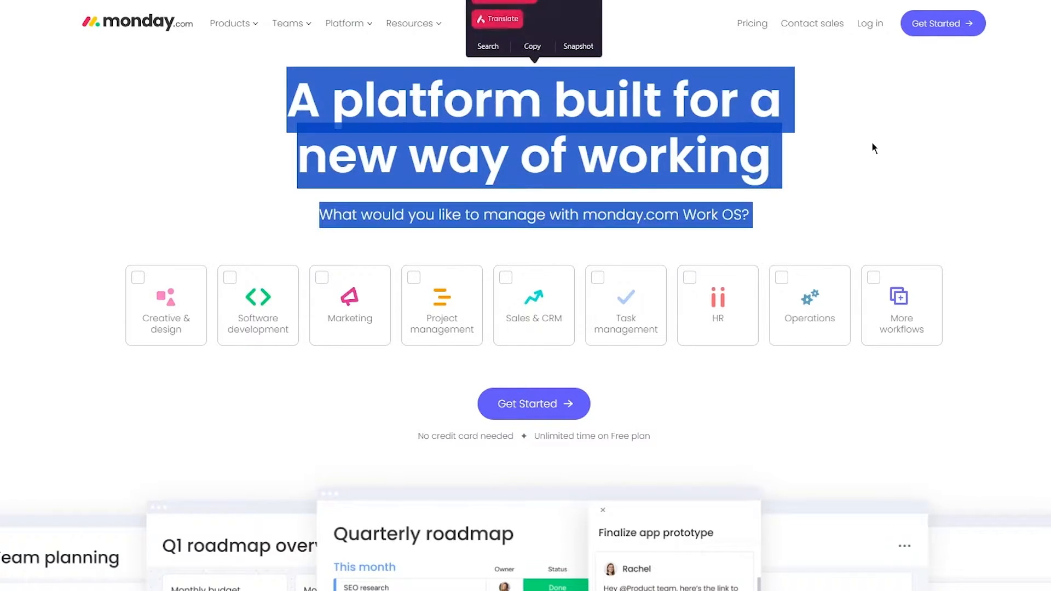
{"action": "left_click", "coordinate": [240, 189]}
{"action": "left_click_drag", "start_coordinate": [277, 141], "coordinate": [879, 156]}
{"action": "left_click", "coordinate": [768, 151]}
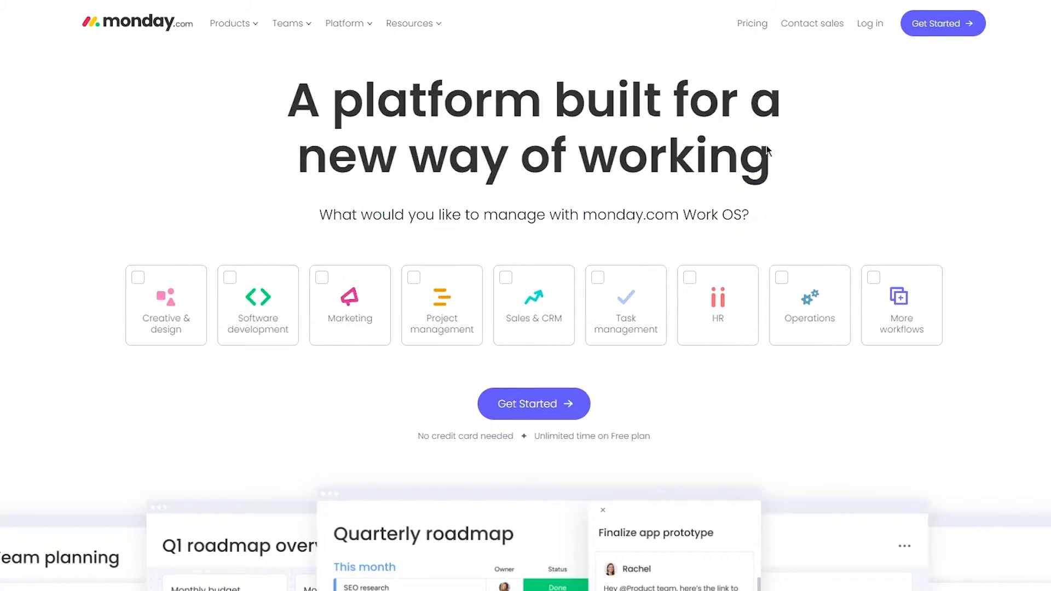
{"action": "left_click_drag", "start_coordinate": [277, 96], "coordinate": [852, 146]}
{"action": "left_click", "coordinate": [852, 146]}
Start the free sign-up and submit the work e-mail address by pasting it into the registration form.
{"action": "left_click", "coordinate": [551, 403]}
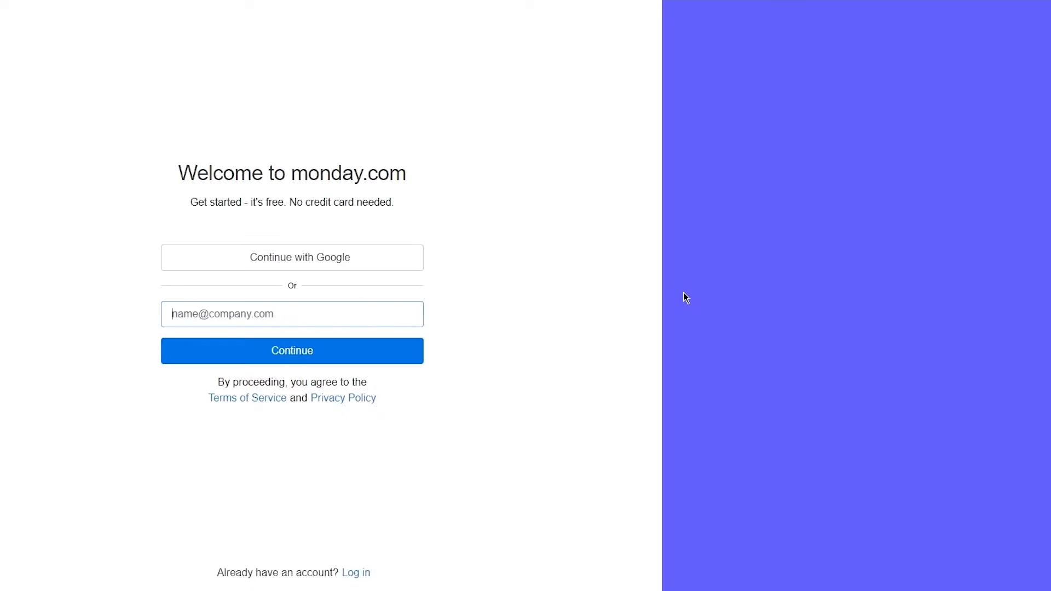
{"action": "left_click_drag", "start_coordinate": [165, 180], "coordinate": [595, 190]}
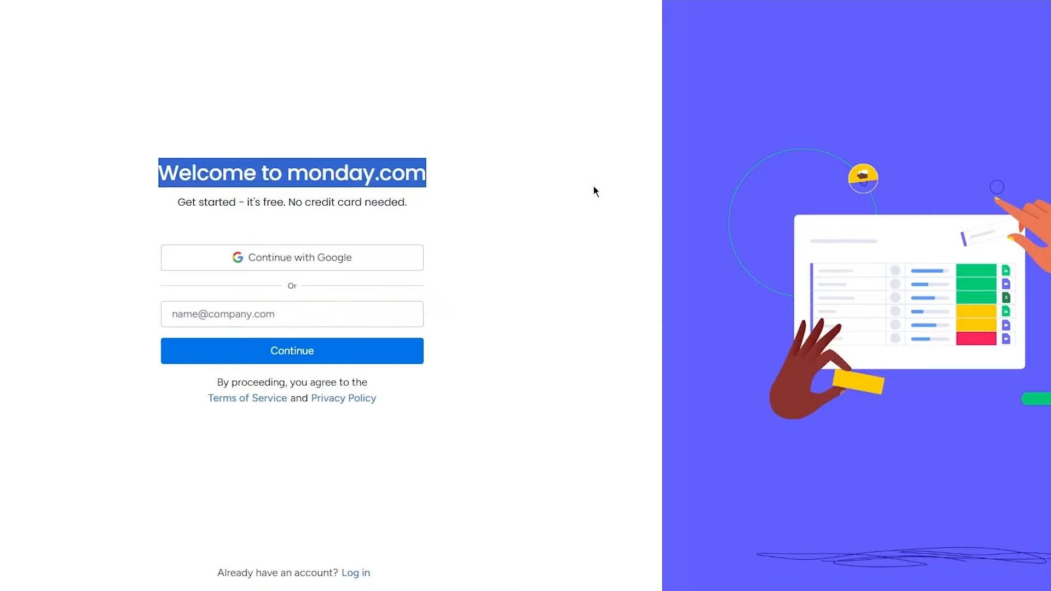
{"action": "left_click", "coordinate": [564, 190]}
{"action": "left_click", "coordinate": [296, 309]}
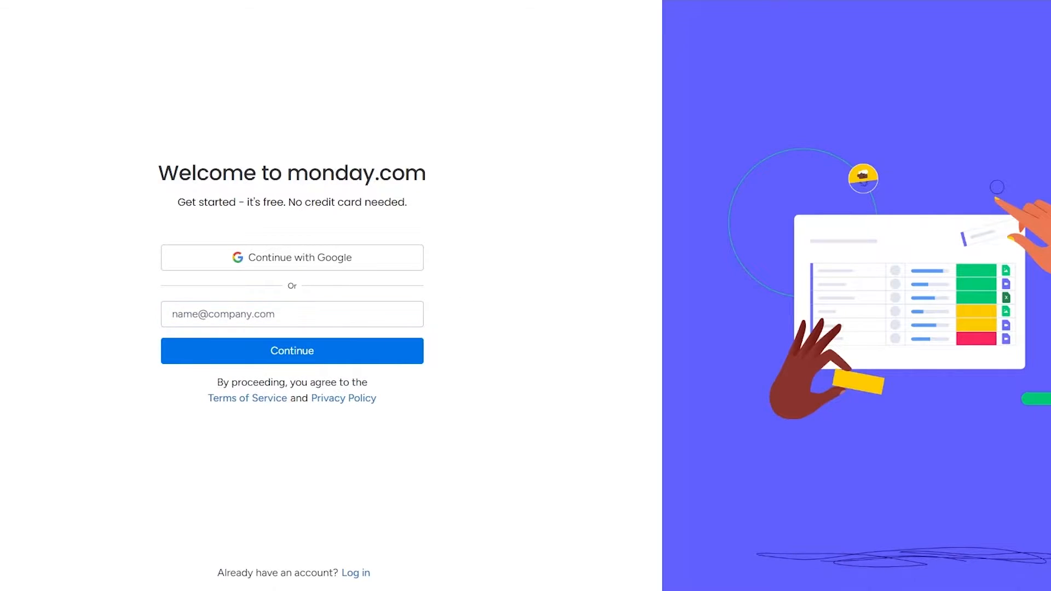
{"action": "left_click", "coordinate": [328, 320]}
{"action": "right_click", "coordinate": [327, 319]}
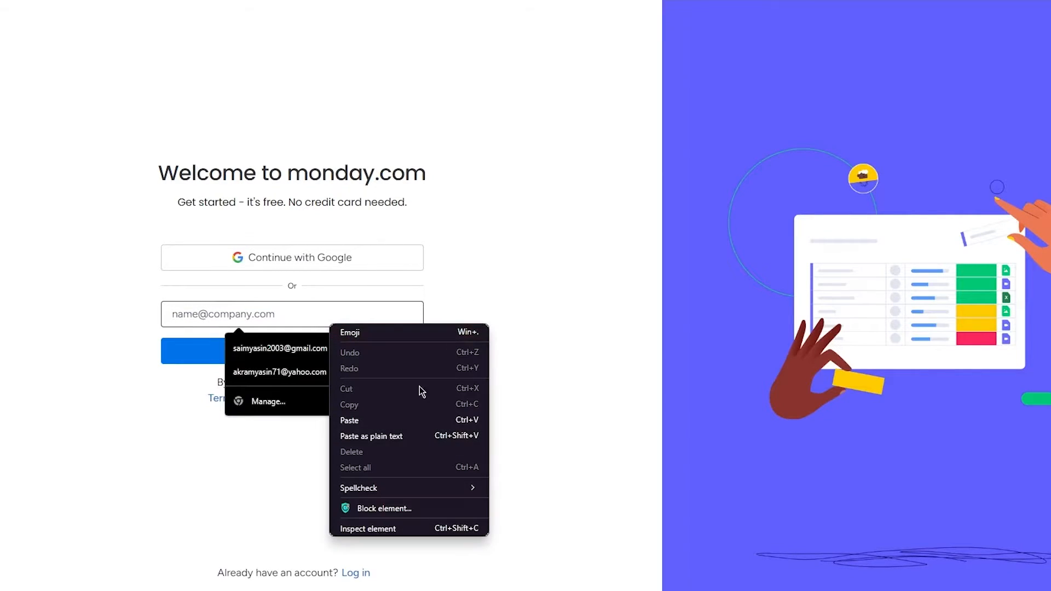
{"action": "left_click", "coordinate": [392, 421]}
{"action": "left_click", "coordinate": [321, 354]}
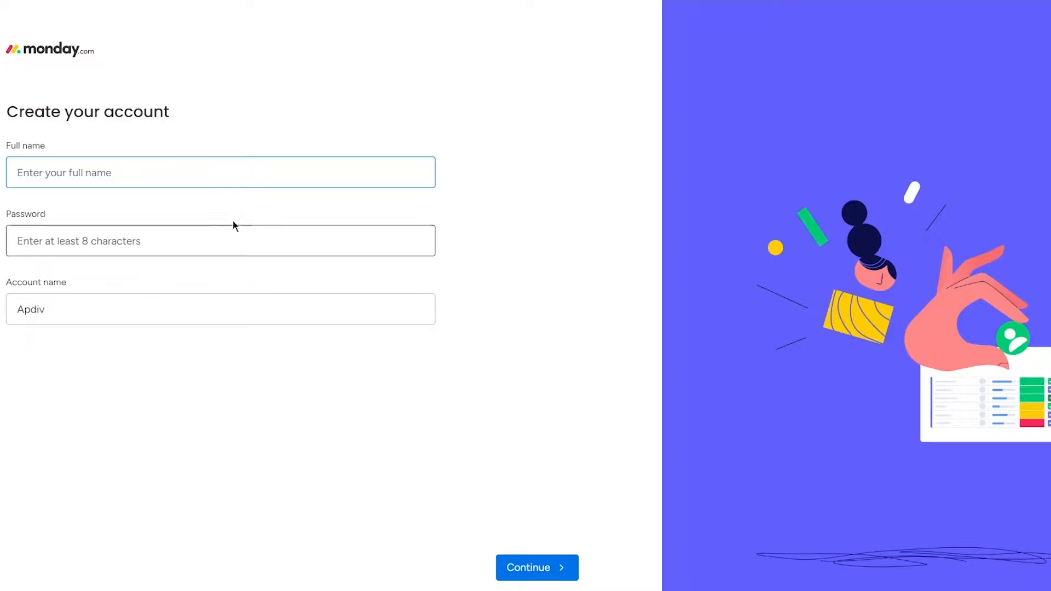
Fill in the full name and account name from a saved autofill entry, enter the account password, and submit the form.
{"action": "left_click", "coordinate": [119, 174]}
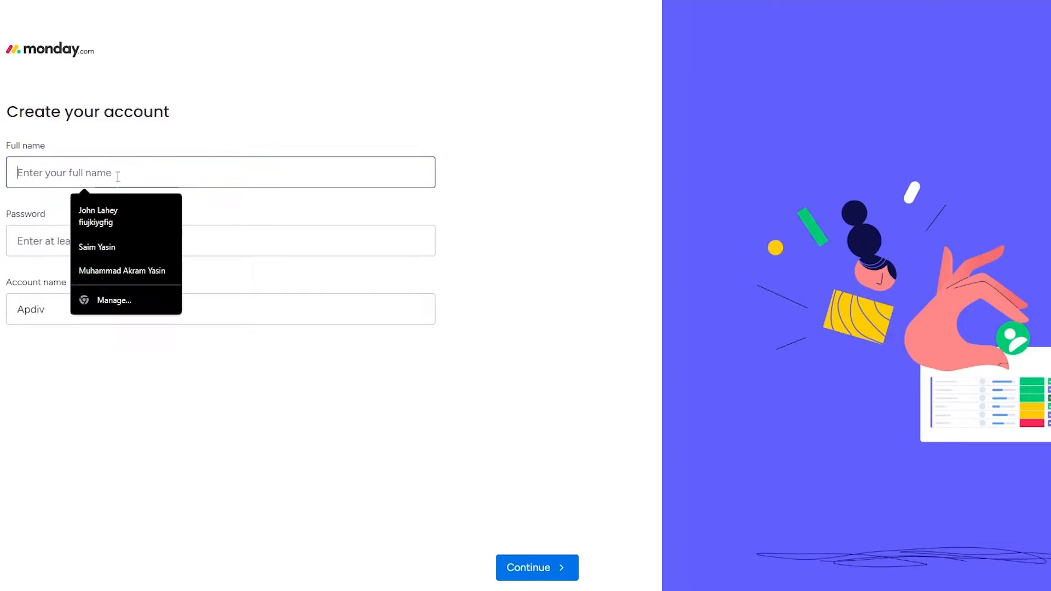
{"action": "left_click", "coordinate": [118, 232]}
{"action": "left_click", "coordinate": [113, 247]}
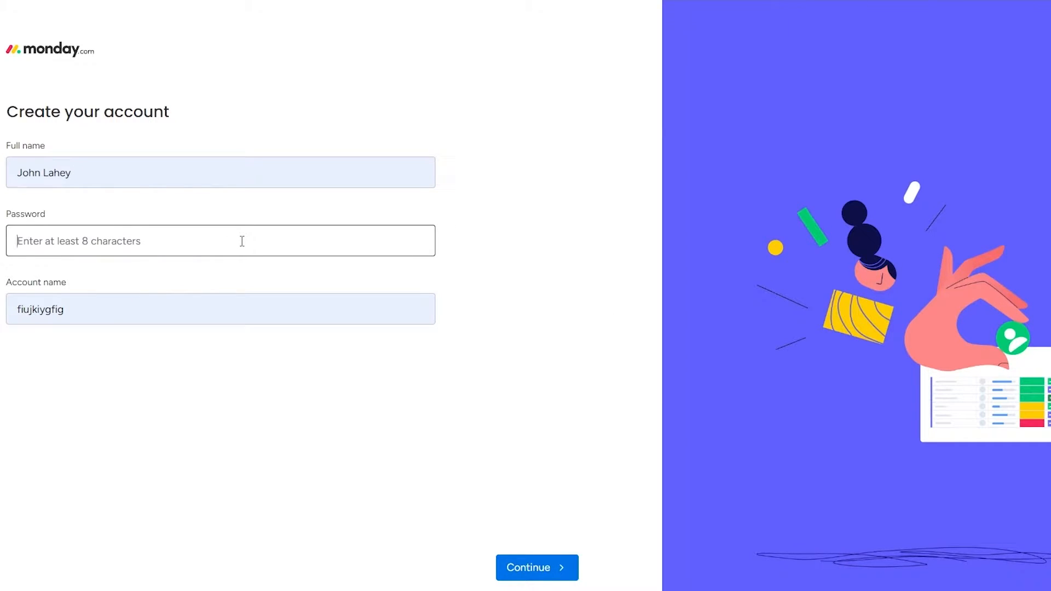
{"action": "type", "text": "aaa"}
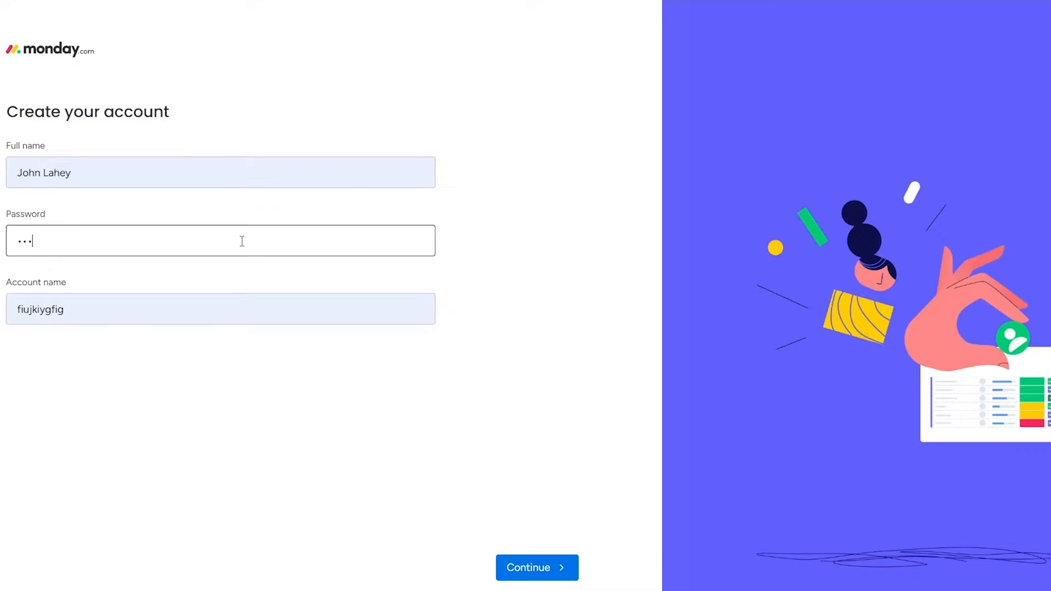
{"action": "type", "text": "aa"}
{"action": "key", "text": "Return"}
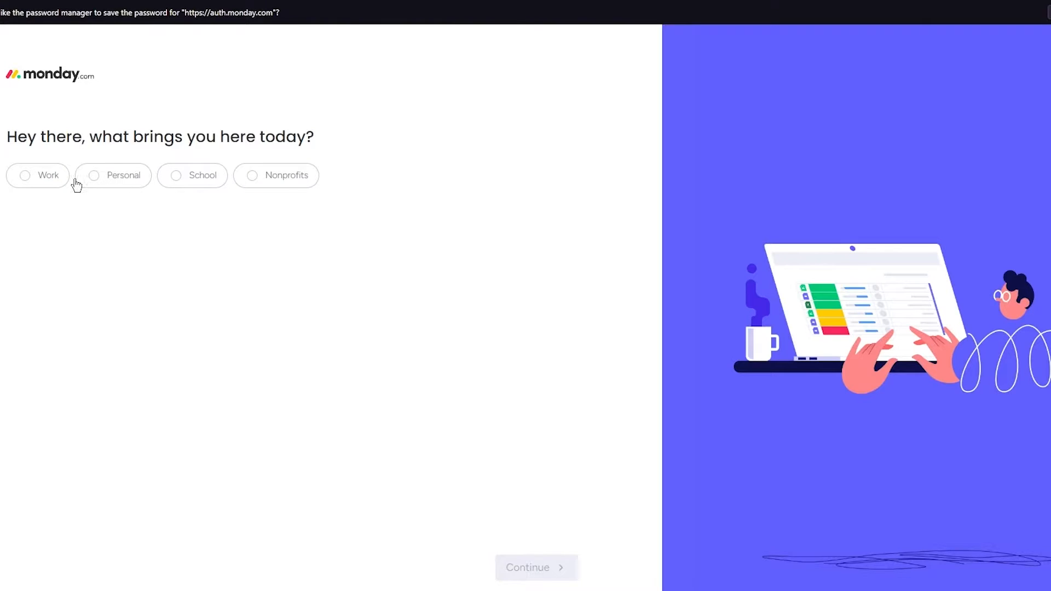
Answer the onboarding questions with Work as the purpose and Team leader as the current role.
{"action": "left_click", "coordinate": [47, 180]}
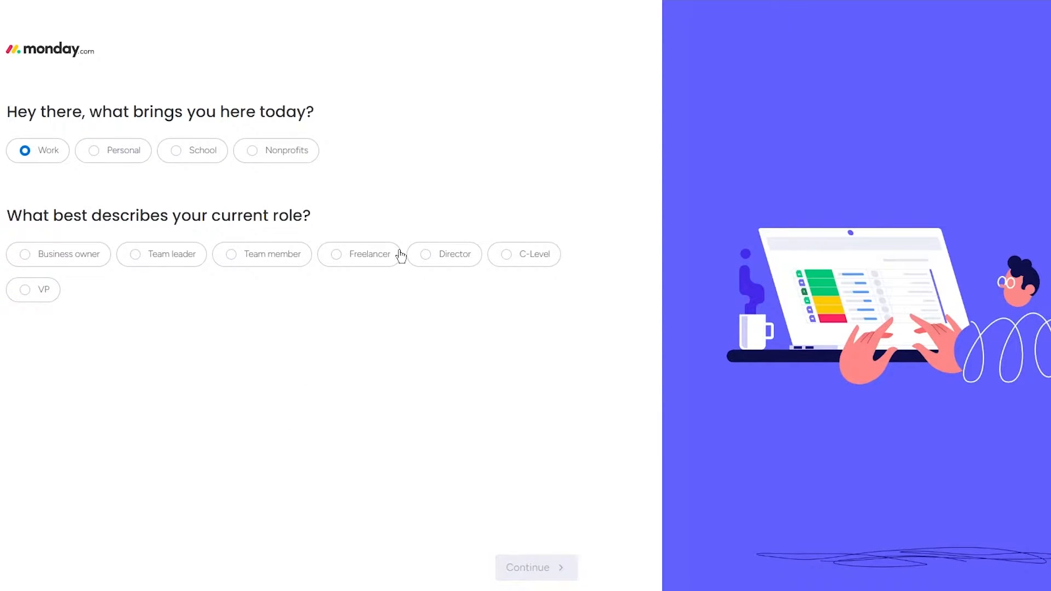
{"action": "left_click", "coordinate": [188, 256]}
{"action": "left_click", "coordinate": [541, 568]}
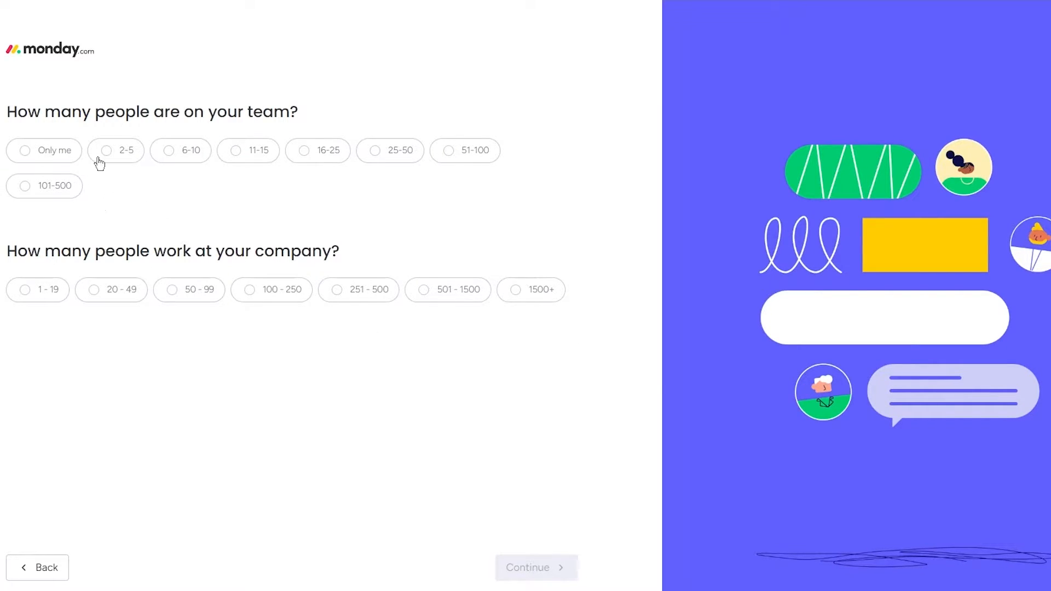
Set the team size to 6-10 people and the company size to 1 - 19, and continue.
{"action": "left_click", "coordinate": [190, 149]}
{"action": "left_click", "coordinate": [31, 290]}
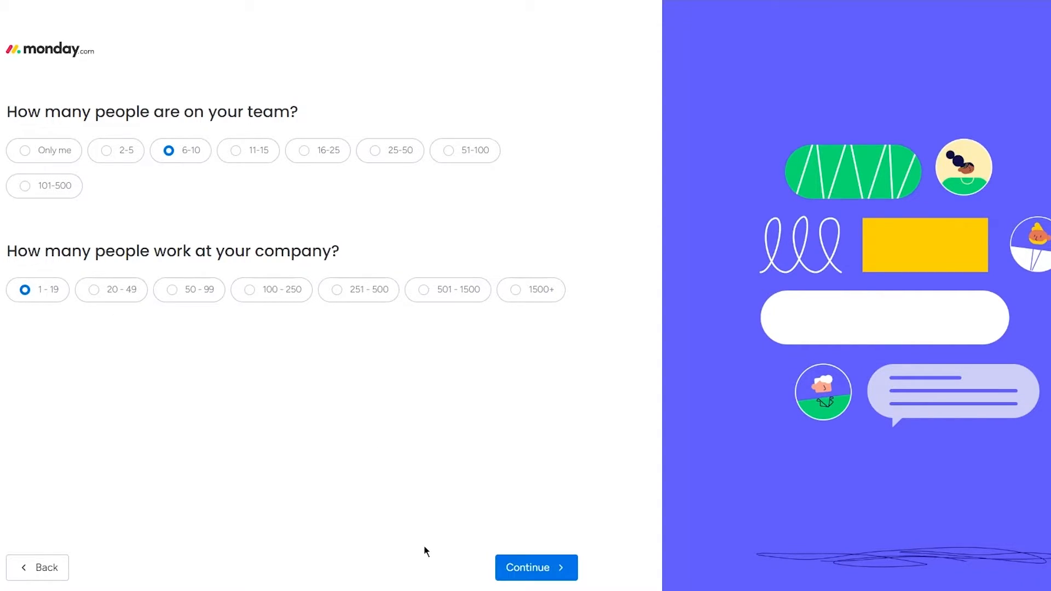
{"action": "left_click", "coordinate": [517, 576]}
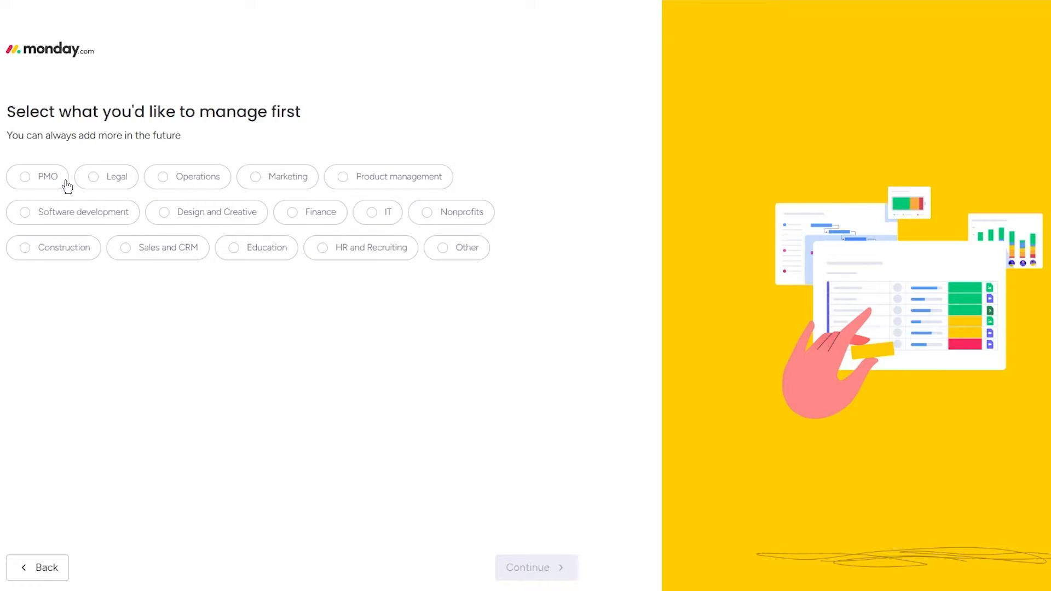
Choose PMO as the area to manage first and Project management as the first focus.
{"action": "left_click", "coordinate": [279, 176]}
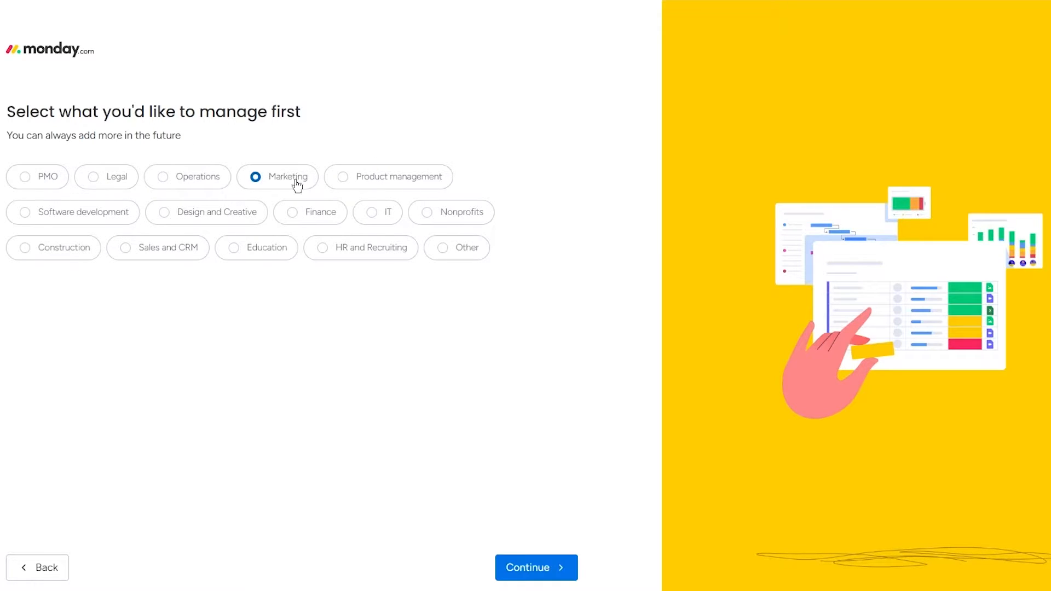
{"action": "left_click", "coordinate": [357, 187]}
{"action": "left_click", "coordinate": [52, 178]}
{"action": "left_click", "coordinate": [541, 570]}
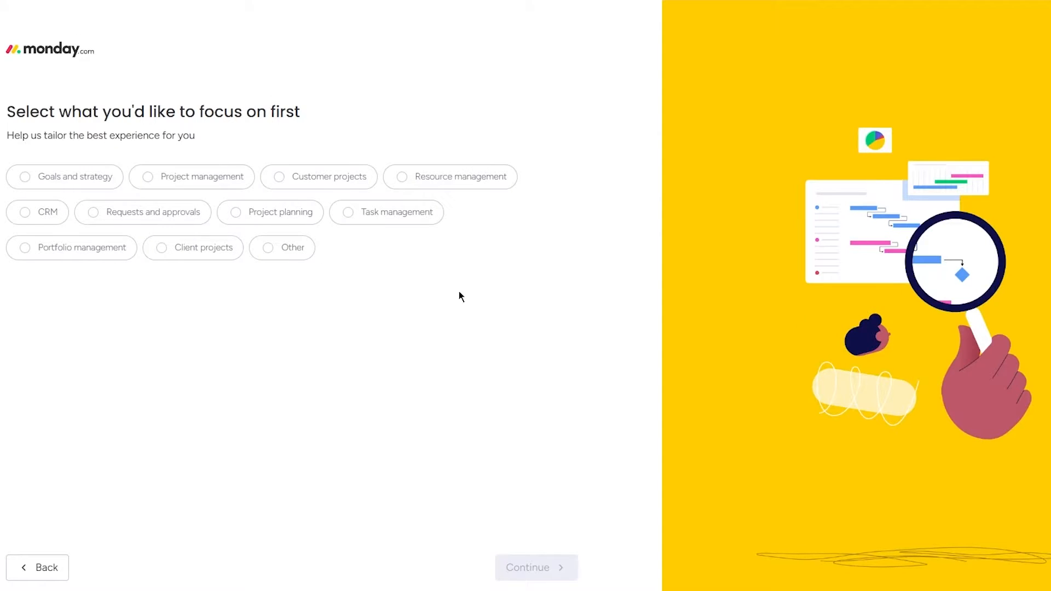
{"action": "left_click", "coordinate": [165, 186]}
{"action": "left_click", "coordinate": [535, 574]}
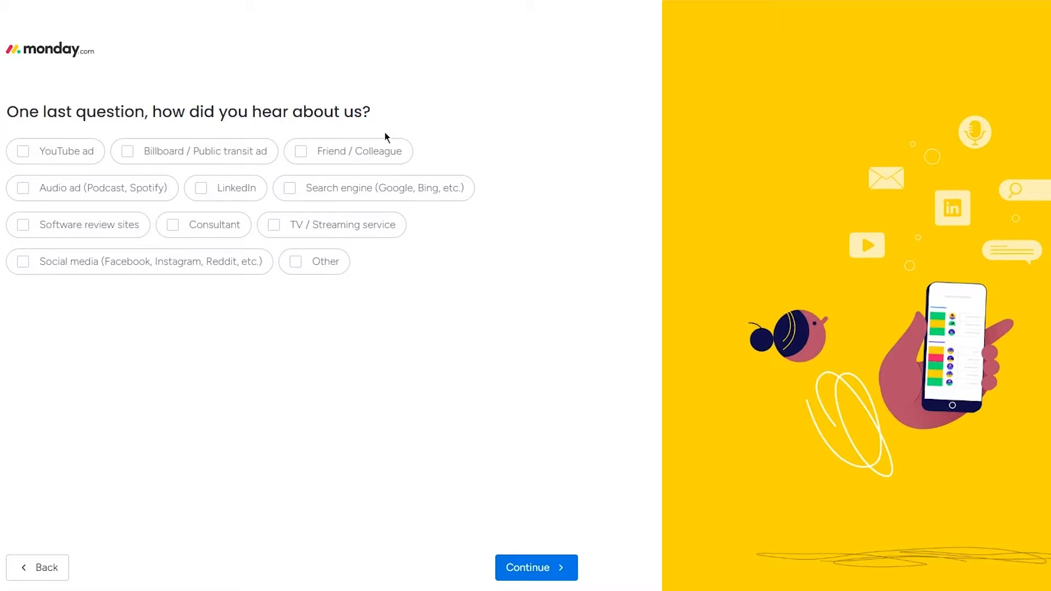
Give YouTube ad as the referral source and postpone inviting teammates.
{"action": "left_click", "coordinate": [43, 159]}
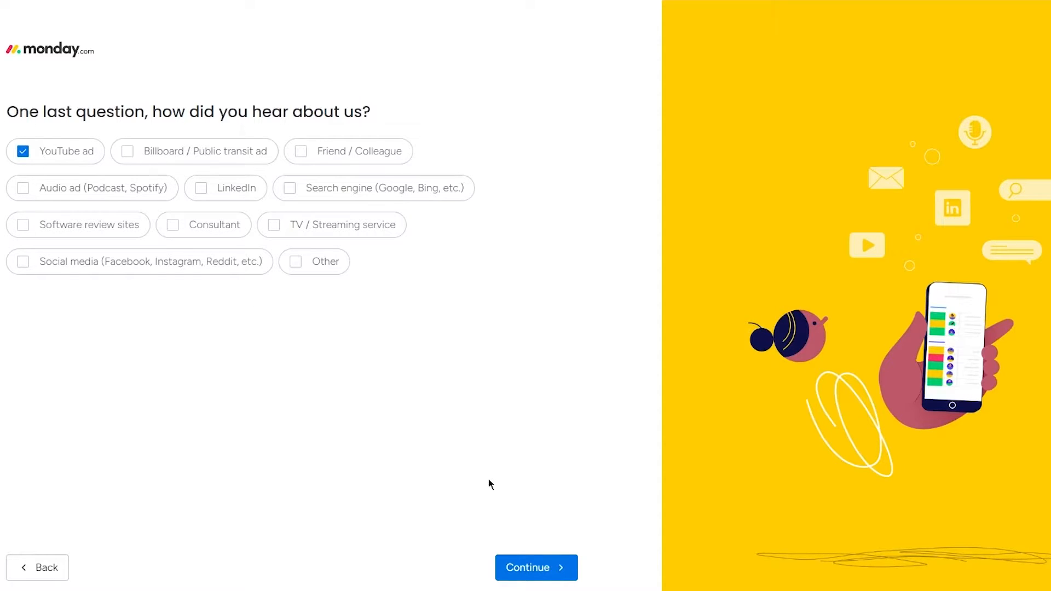
{"action": "left_click", "coordinate": [556, 580]}
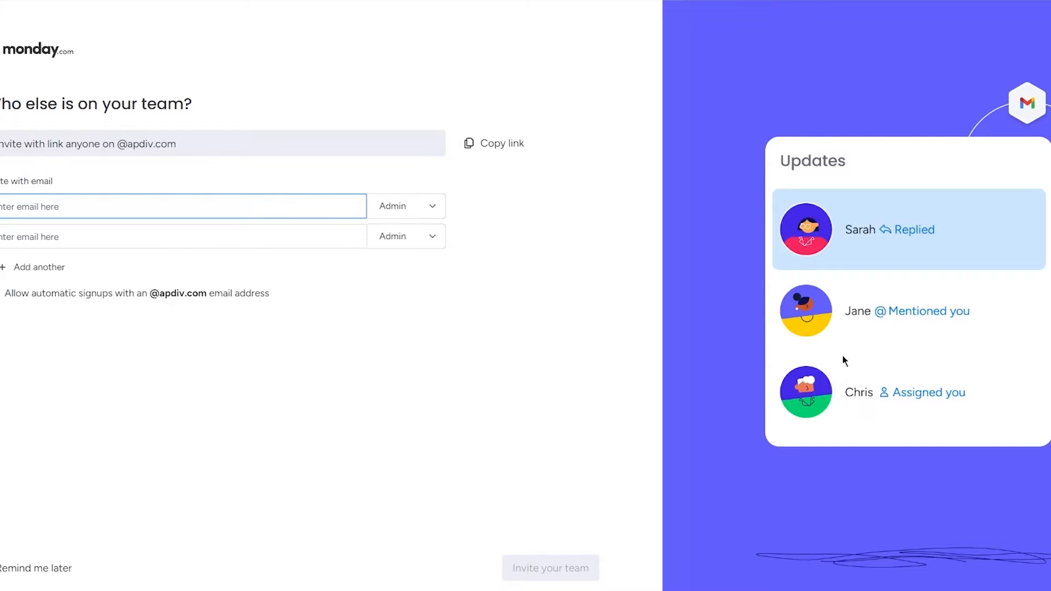
{"action": "left_click", "coordinate": [51, 567]}
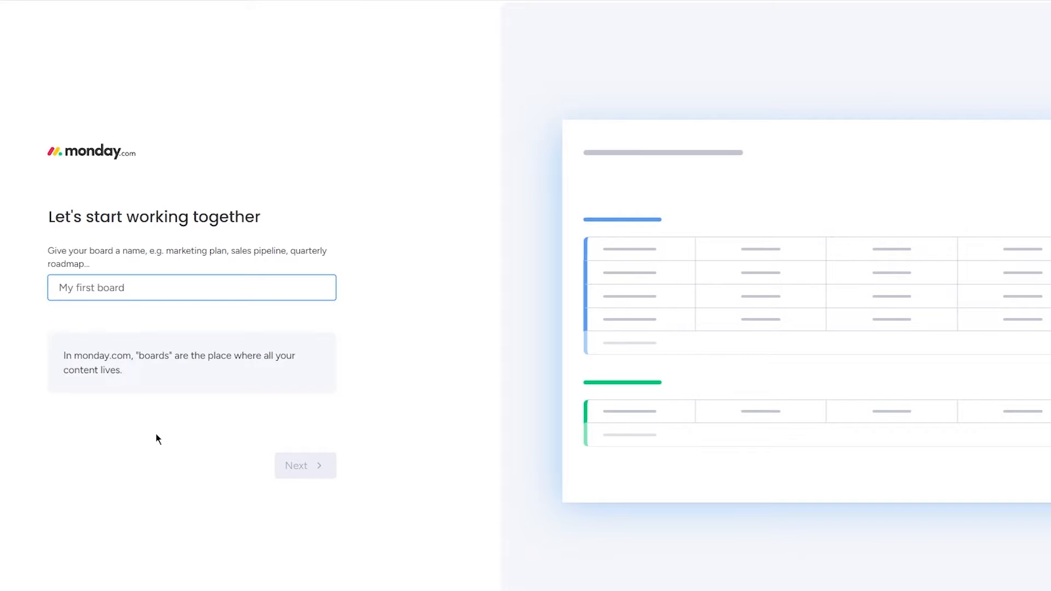
Name the first board "new space" and continue to the column selection.
{"action": "triple_click", "coordinate": [88, 213]}
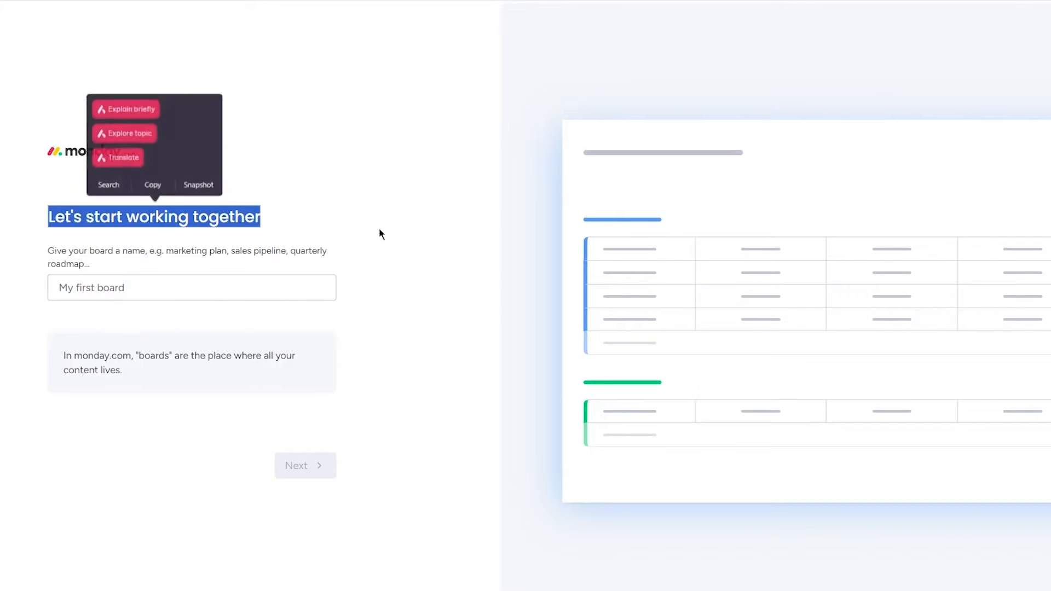
{"action": "left_click", "coordinate": [88, 250]}
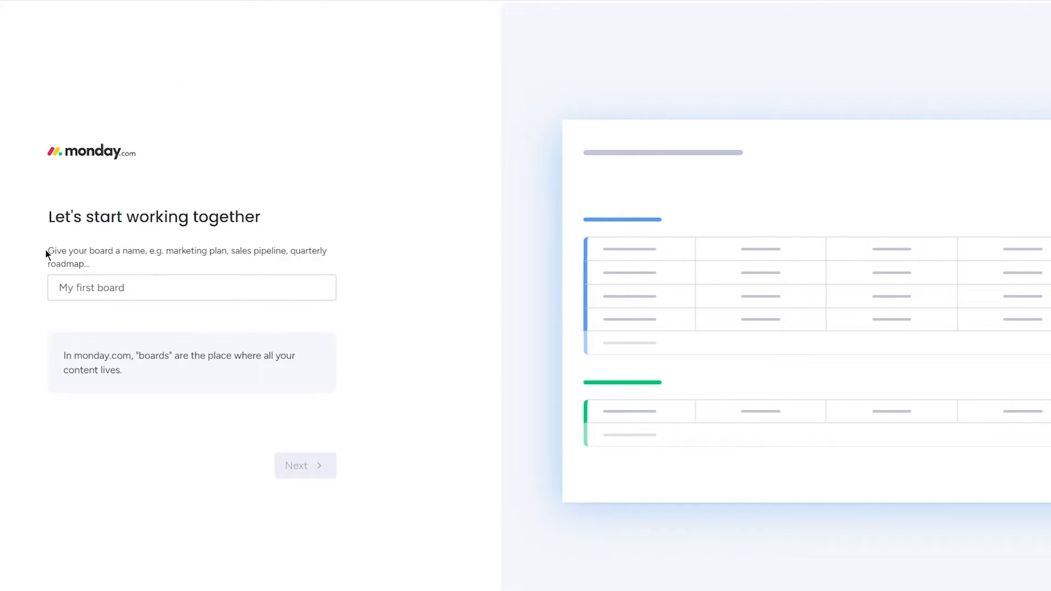
{"action": "left_click_drag", "start_coordinate": [266, 249], "coordinate": [434, 264]}
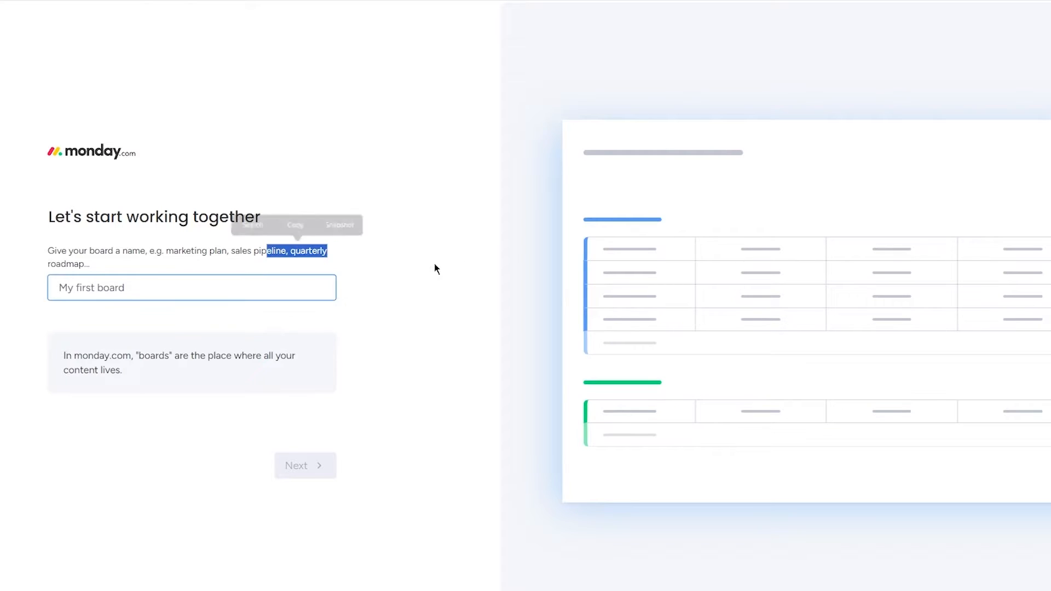
{"action": "left_click", "coordinate": [256, 277]}
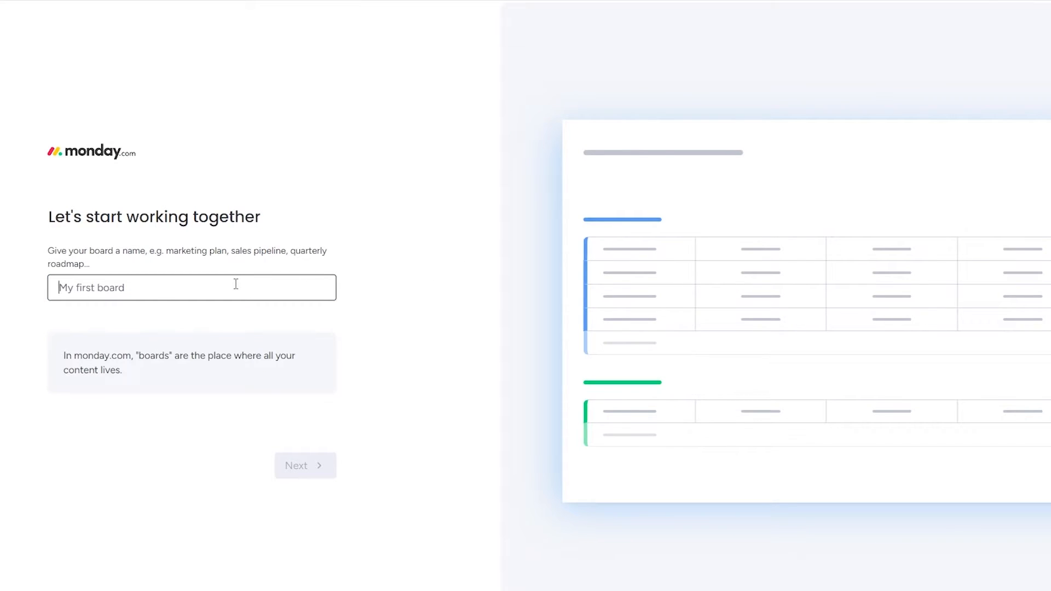
{"action": "type", "text": "new"}
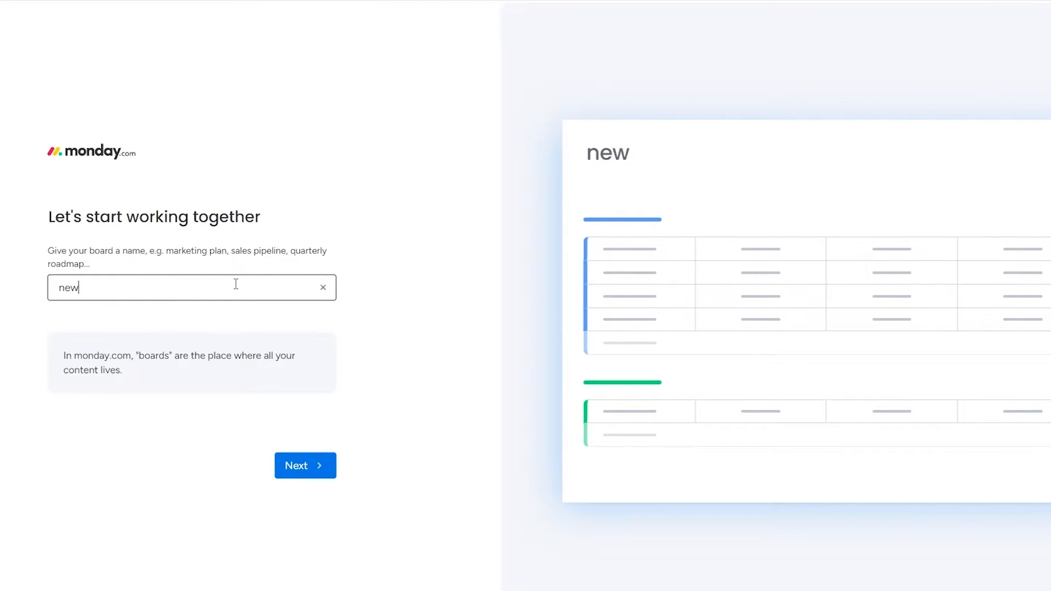
{"action": "type", "text": " space"}
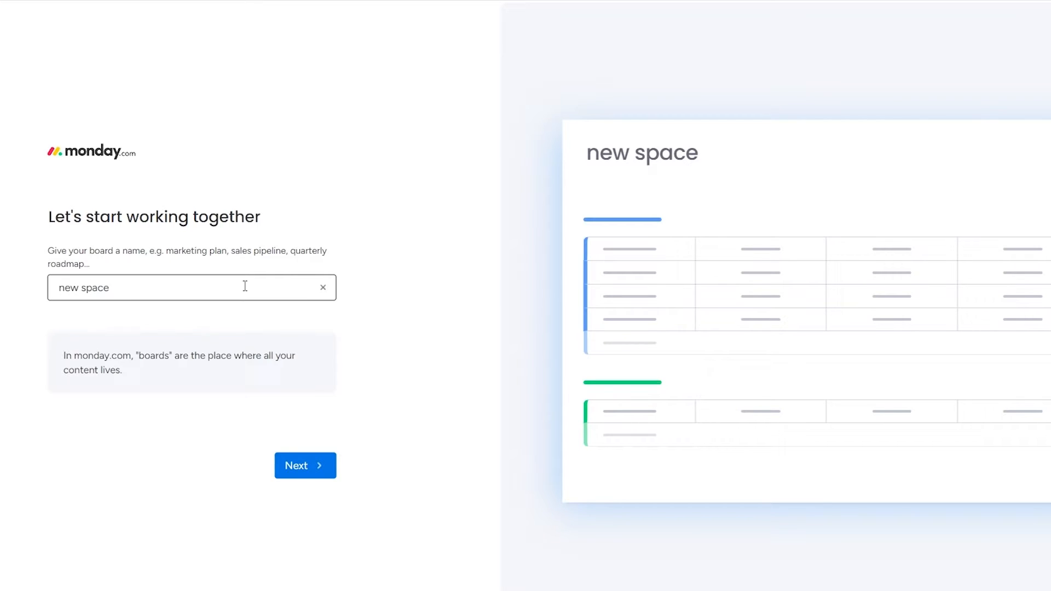
{"action": "left_click", "coordinate": [299, 469]}
{"action": "left_click_drag", "start_coordinate": [52, 224], "coordinate": [281, 233]}
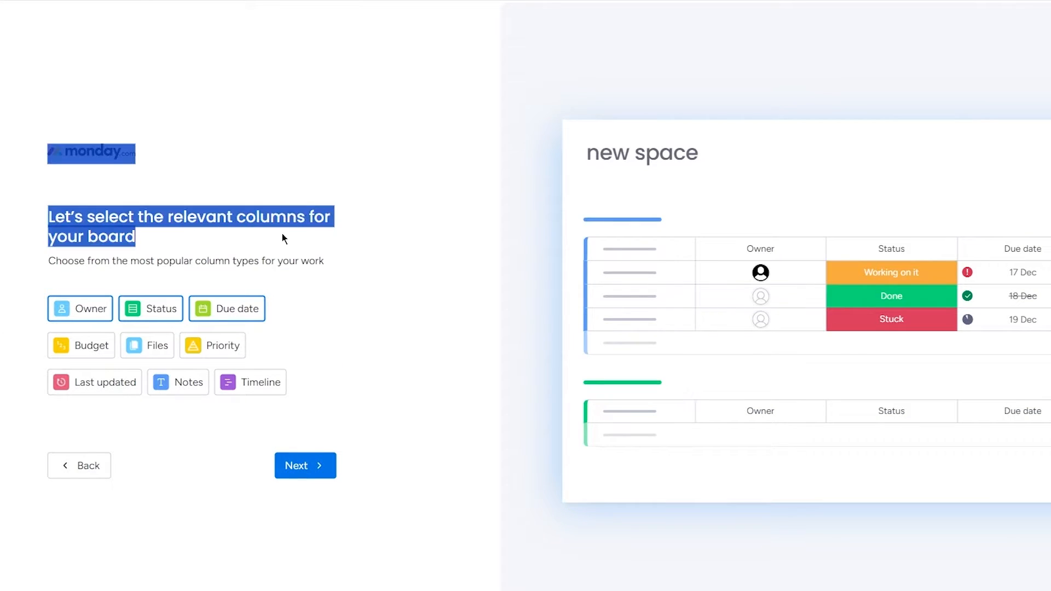
{"action": "left_click", "coordinate": [318, 235]}
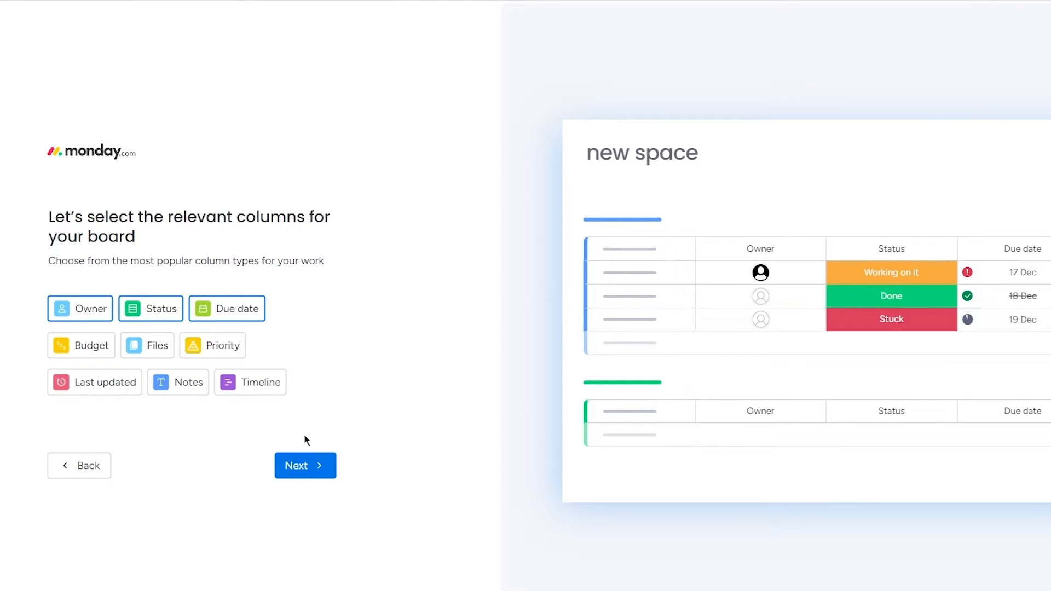
{"action": "left_click", "coordinate": [87, 346]}
{"action": "left_click", "coordinate": [145, 346]}
{"action": "left_click", "coordinate": [216, 345]}
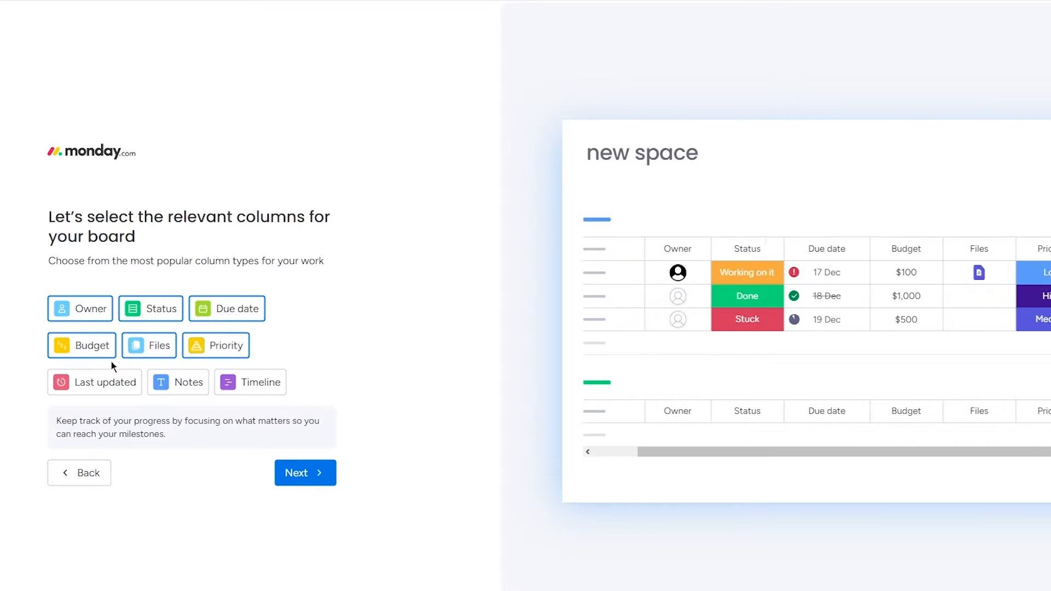
{"action": "left_click", "coordinate": [101, 382]}
{"action": "left_click", "coordinate": [180, 382]}
{"action": "left_click", "coordinate": [260, 381]}
{"action": "left_click", "coordinate": [230, 380]}
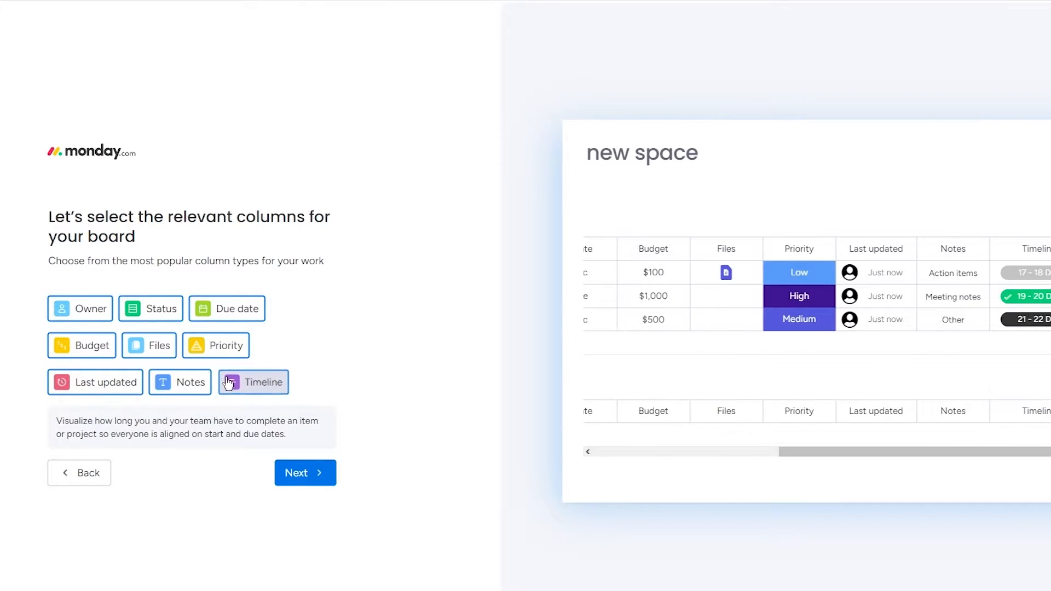
{"action": "left_click", "coordinate": [181, 382]}
{"action": "left_click", "coordinate": [125, 382]}
{"action": "left_click", "coordinate": [208, 355]}
{"action": "left_click", "coordinate": [138, 353]}
{"action": "left_click", "coordinate": [89, 355]}
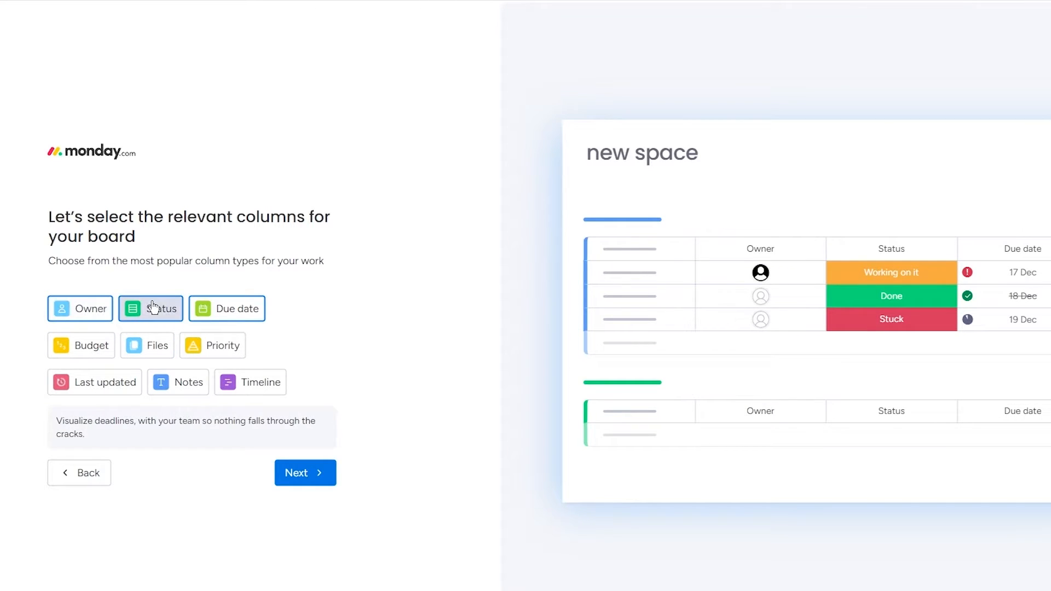
Add the Priority and Timeline columns to the board and continue to the item type selection.
{"action": "left_click", "coordinate": [216, 349]}
{"action": "left_click", "coordinate": [261, 385]}
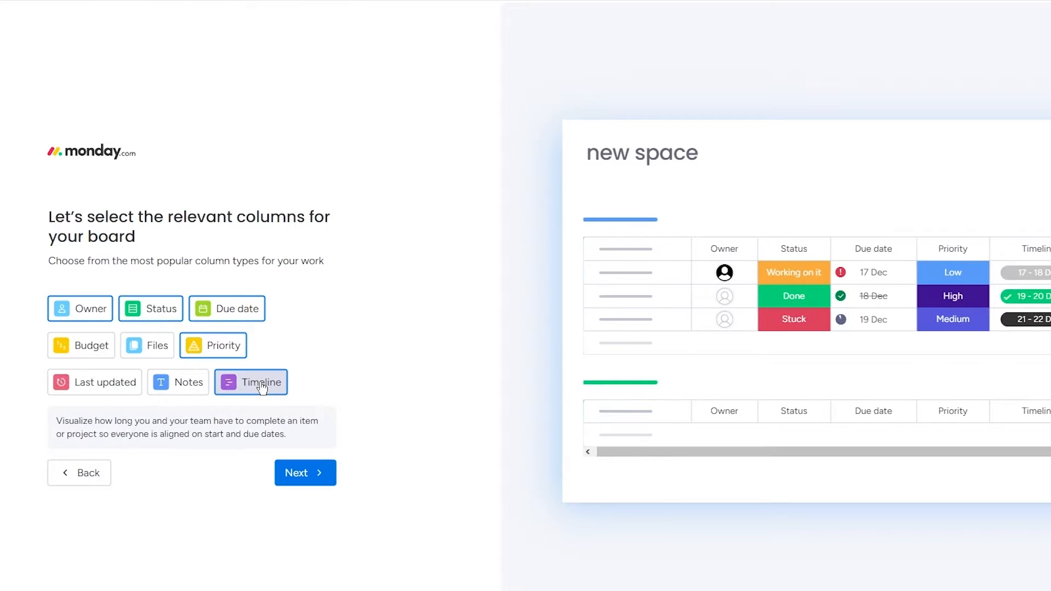
{"action": "left_click", "coordinate": [316, 473]}
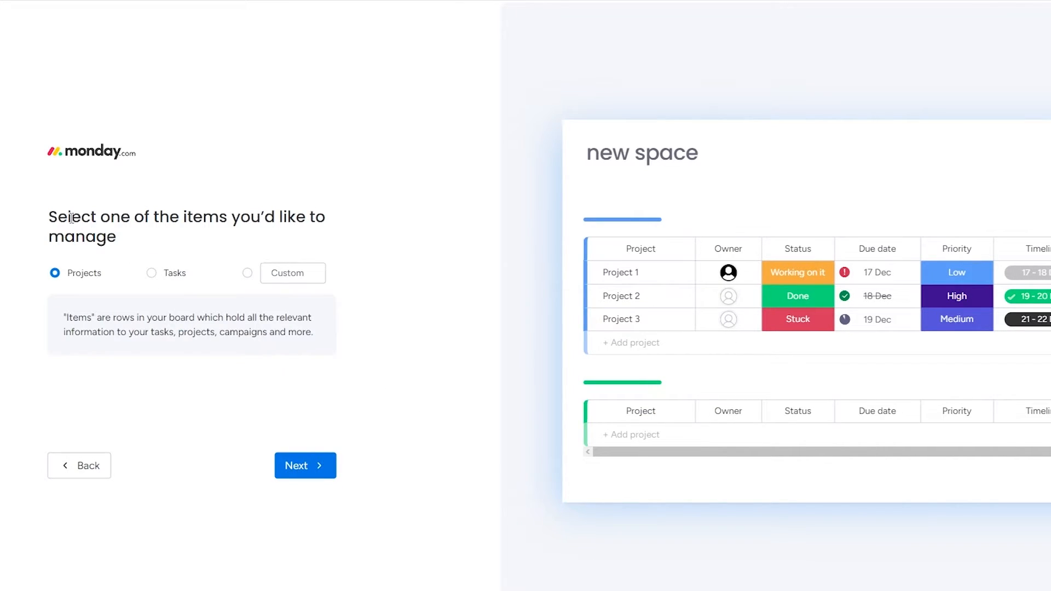
Keep Projects as the item type to manage and continue to the view layout selection.
{"action": "left_click_drag", "start_coordinate": [71, 218], "coordinate": [392, 239]}
{"action": "left_click", "coordinate": [385, 238]}
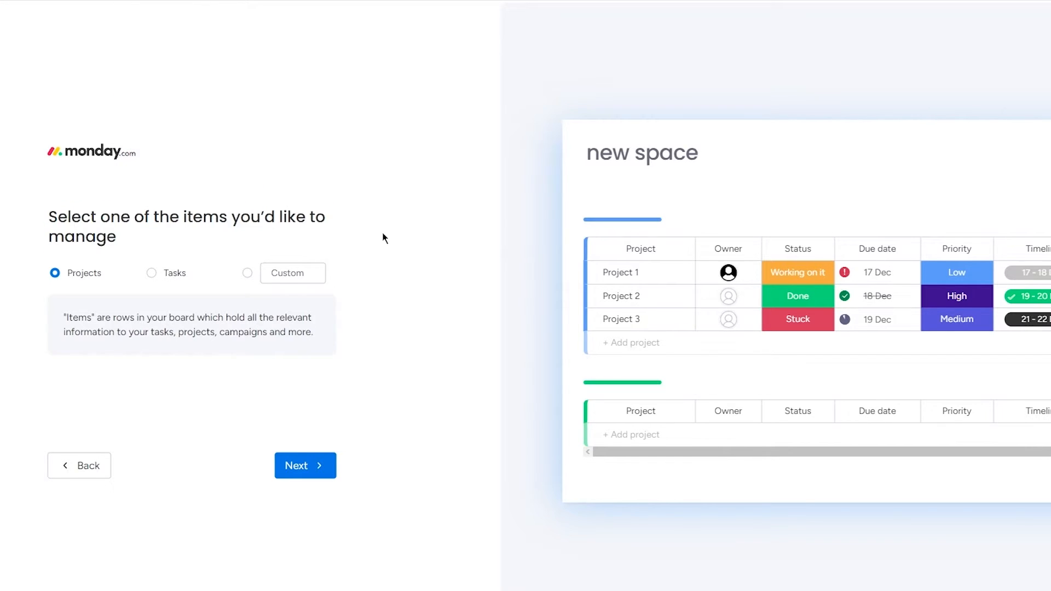
{"action": "left_click", "coordinate": [152, 275]}
{"action": "left_click", "coordinate": [81, 275]}
{"action": "left_click", "coordinate": [303, 463]}
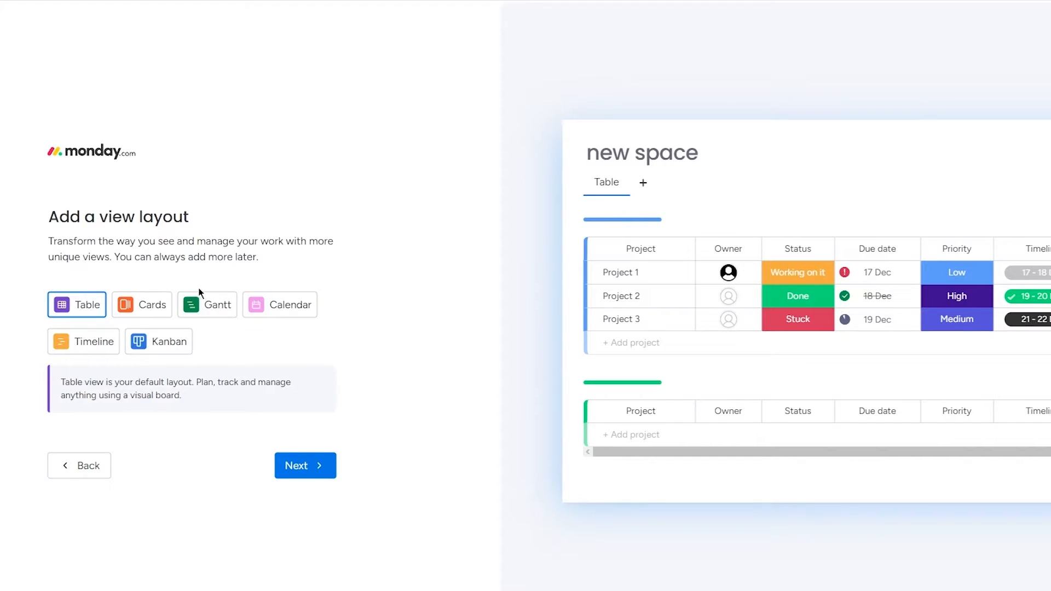
Preview the Cards, Gantt, Calendar, Timeline and Kanban layouts for the board and compare them with Table.
{"action": "left_click", "coordinate": [162, 303]}
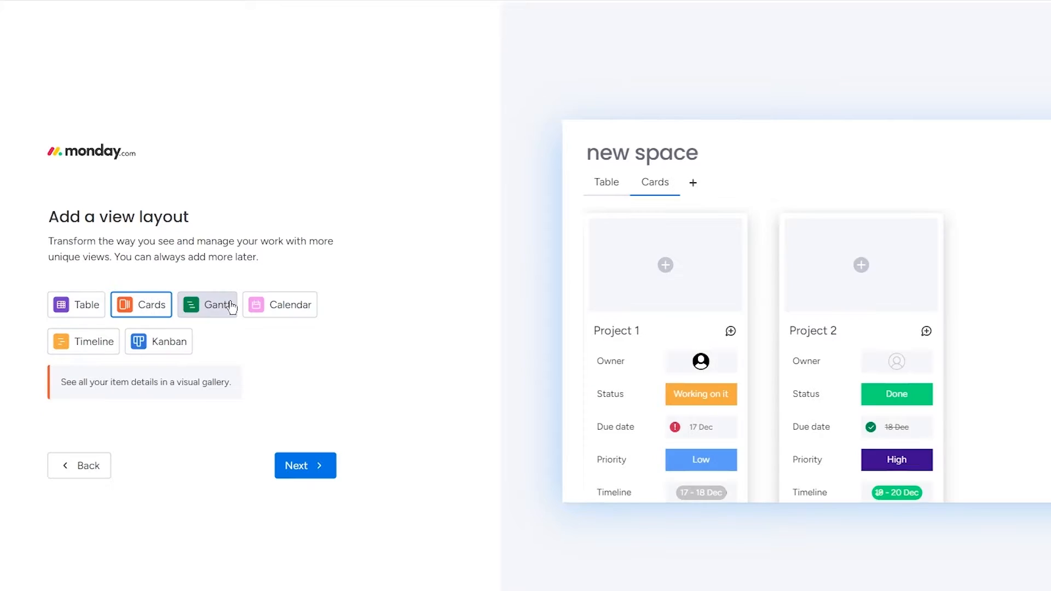
{"action": "left_click", "coordinate": [215, 315]}
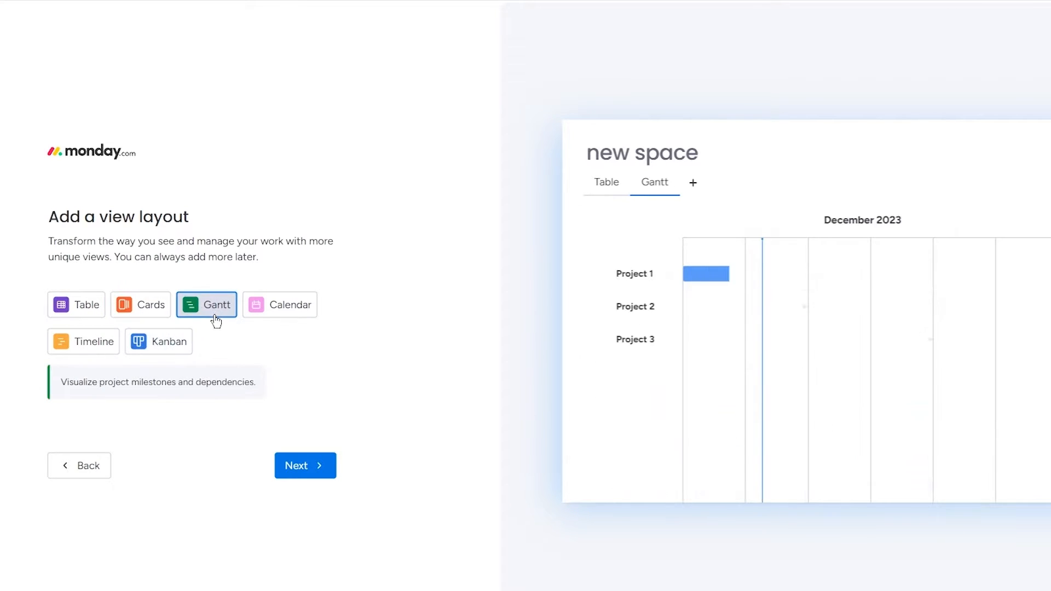
{"action": "left_click", "coordinate": [281, 311]}
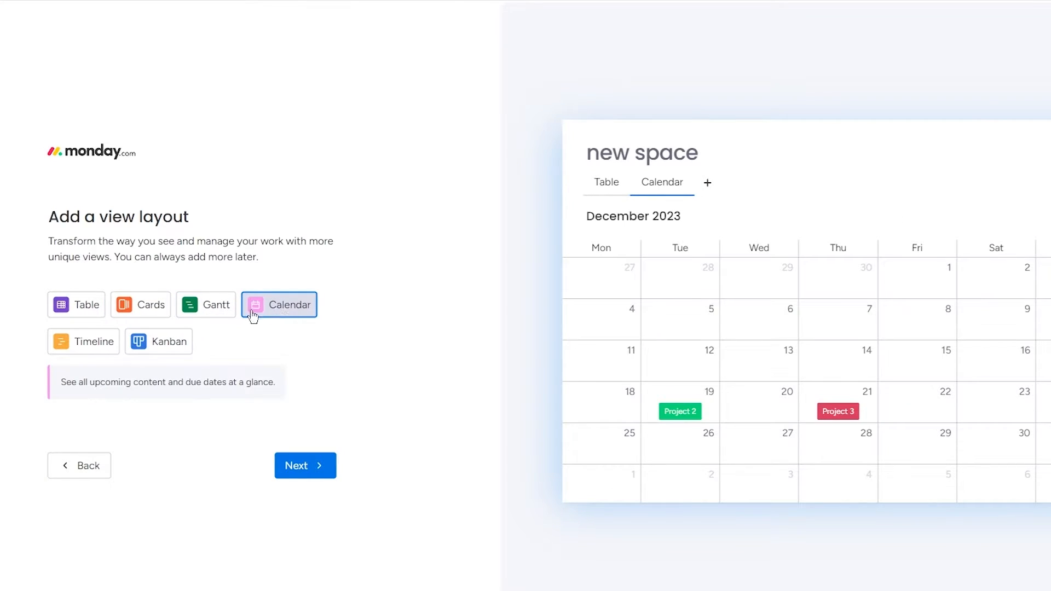
{"action": "left_click", "coordinate": [93, 343]}
{"action": "left_click", "coordinate": [137, 344]}
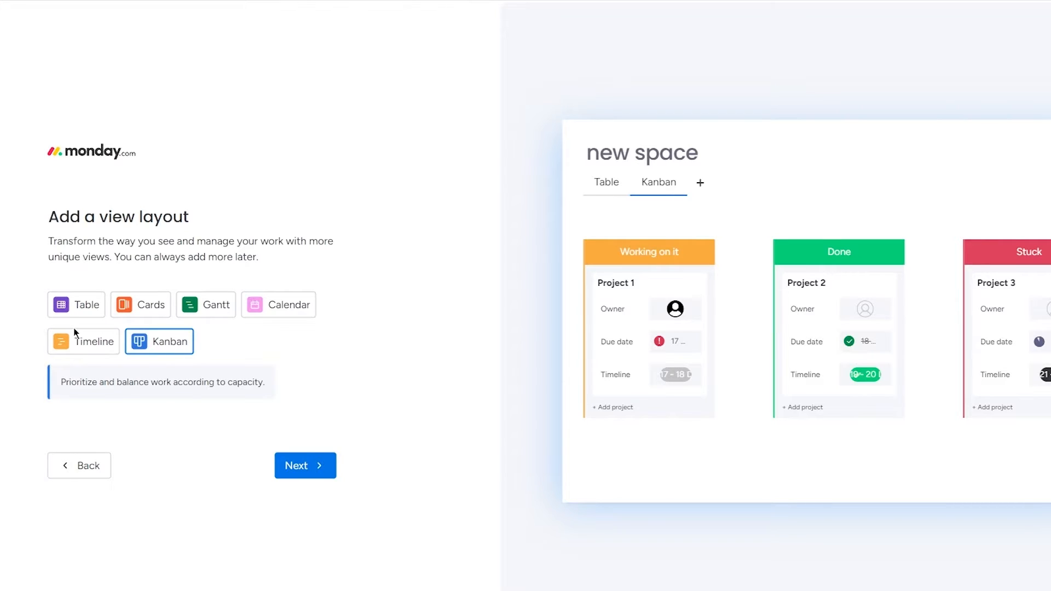
{"action": "left_click", "coordinate": [74, 312]}
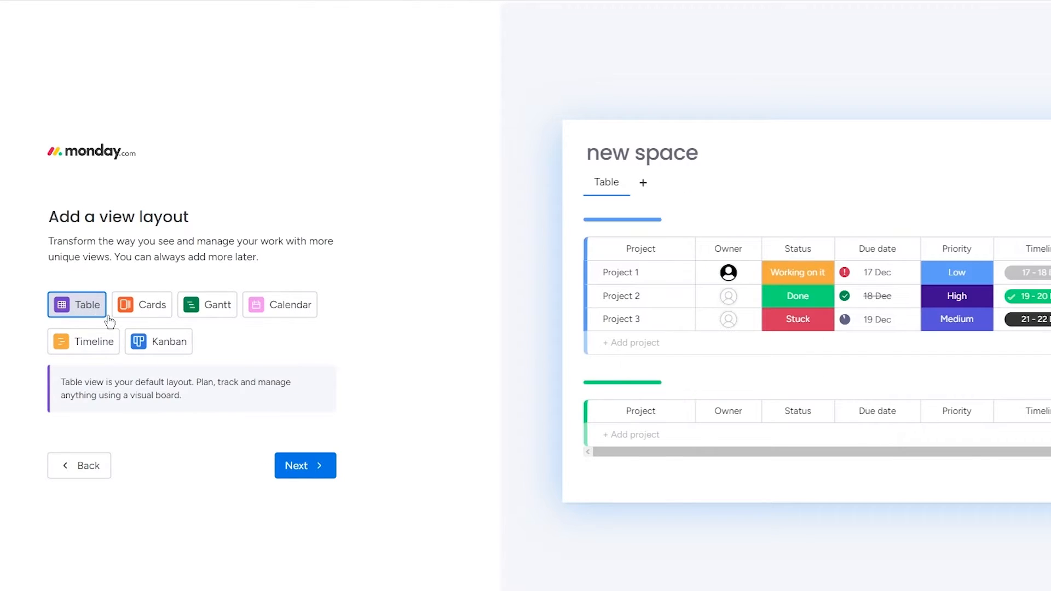
{"action": "left_click", "coordinate": [137, 310]}
{"action": "left_click", "coordinate": [310, 312]}
{"action": "left_click", "coordinate": [155, 348]}
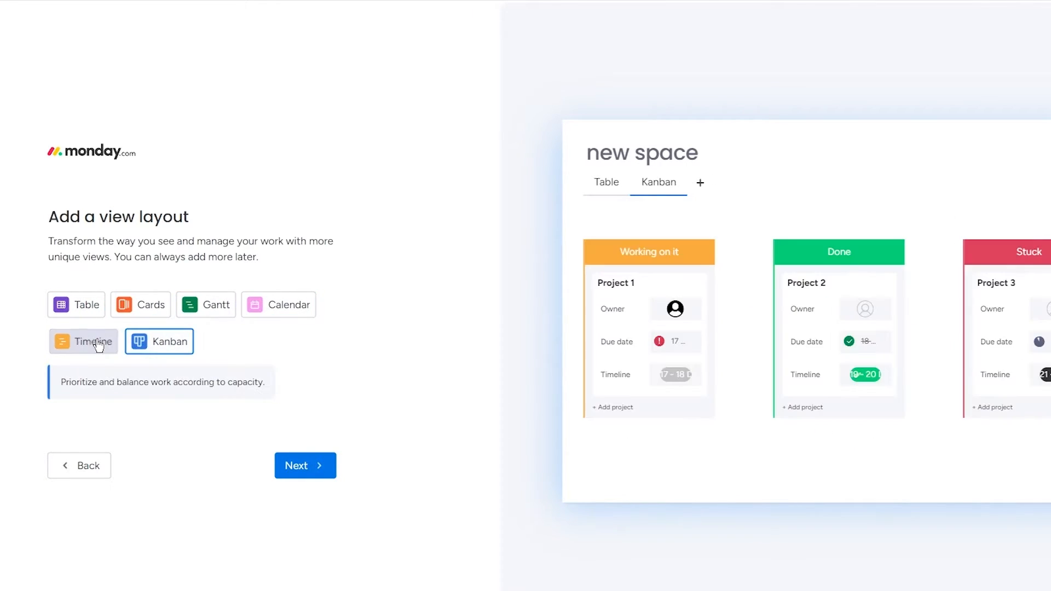
{"action": "left_click", "coordinate": [98, 344]}
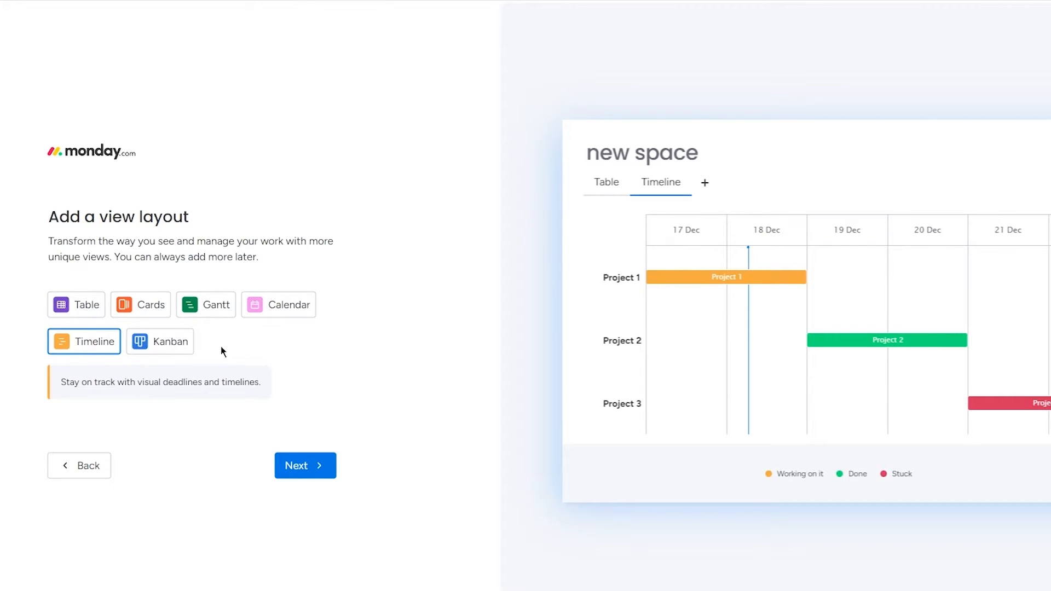
{"action": "left_click", "coordinate": [173, 348]}
Choose Table as the board's view layout and continue to the project list.
{"action": "left_click", "coordinate": [80, 305]}
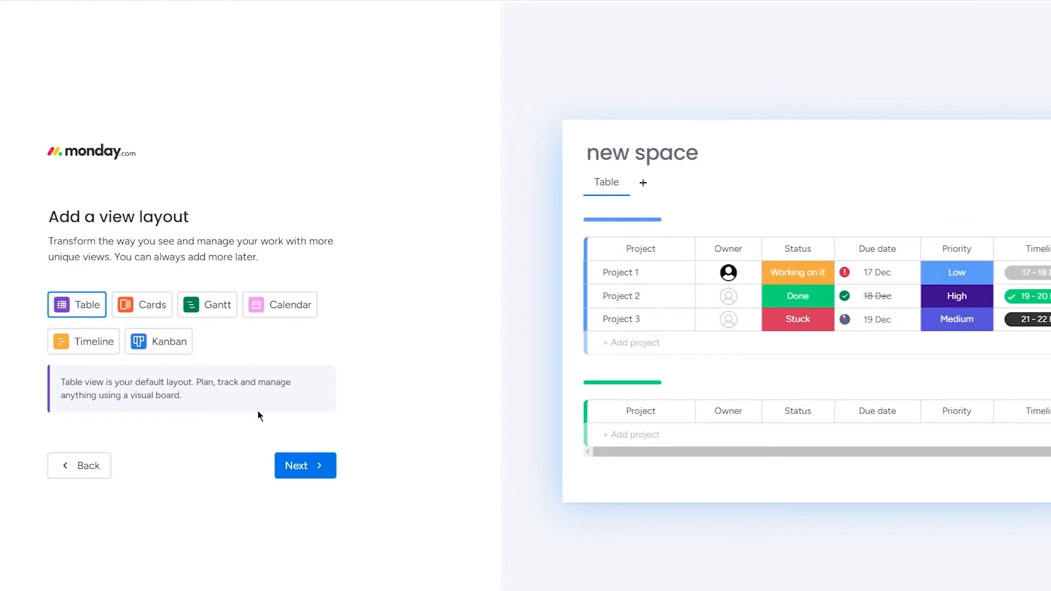
{"action": "left_click", "coordinate": [298, 463]}
Keep Project 1, Project 2 and Project 3 as the listed projects and continue to the grouping.
{"action": "left_click_drag", "start_coordinate": [28, 241], "coordinate": [359, 387]}
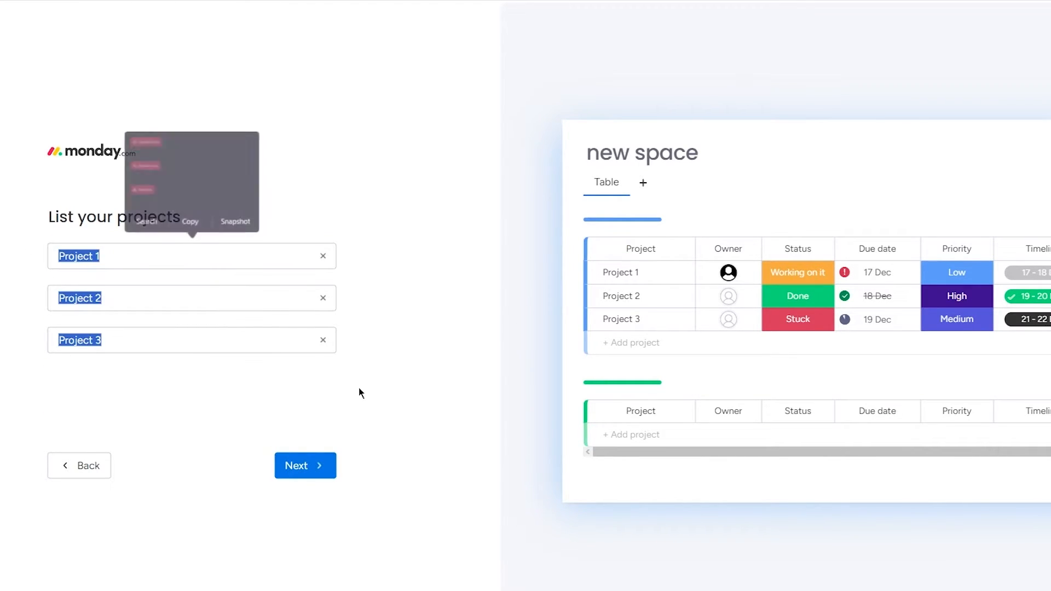
{"action": "left_click", "coordinate": [359, 388]}
{"action": "left_click_drag", "start_coordinate": [31, 220], "coordinate": [259, 228]}
{"action": "left_click", "coordinate": [260, 228]}
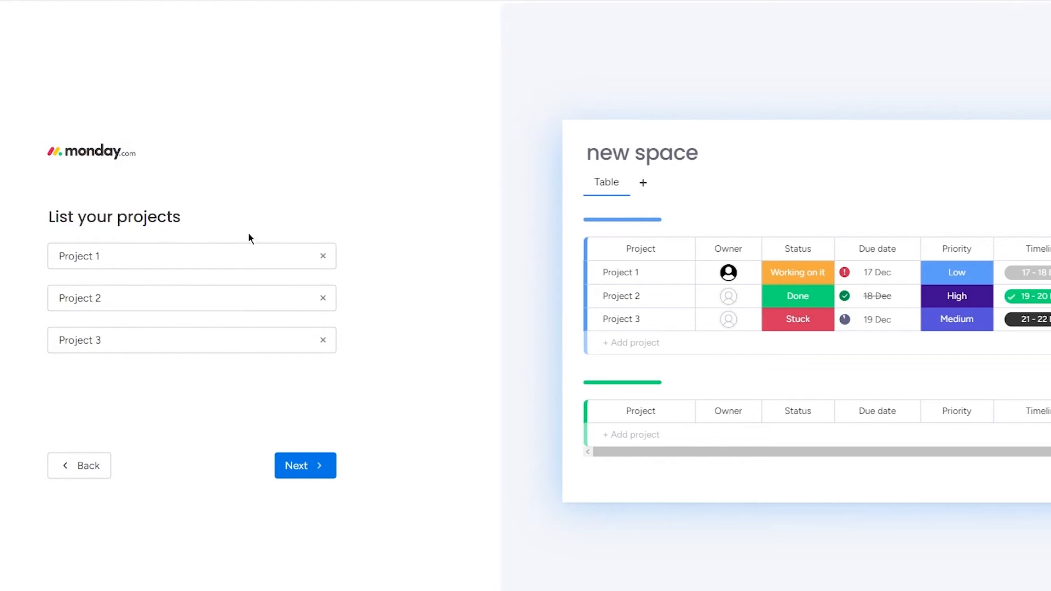
{"action": "left_click", "coordinate": [195, 254]}
{"action": "left_click", "coordinate": [183, 295]}
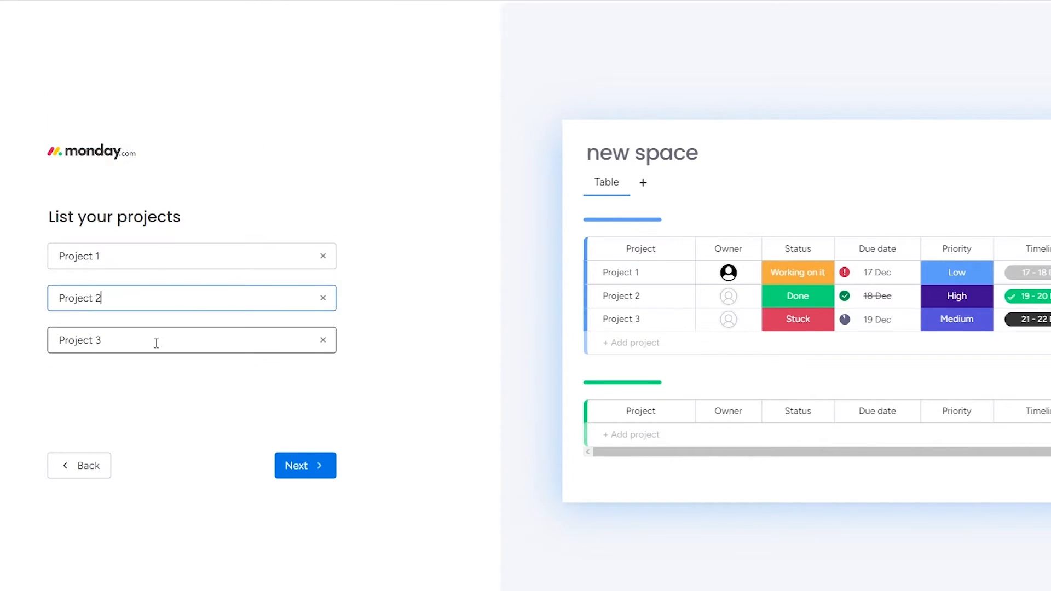
{"action": "left_click", "coordinate": [159, 342]}
{"action": "left_click", "coordinate": [337, 370]}
{"action": "left_click", "coordinate": [321, 465]}
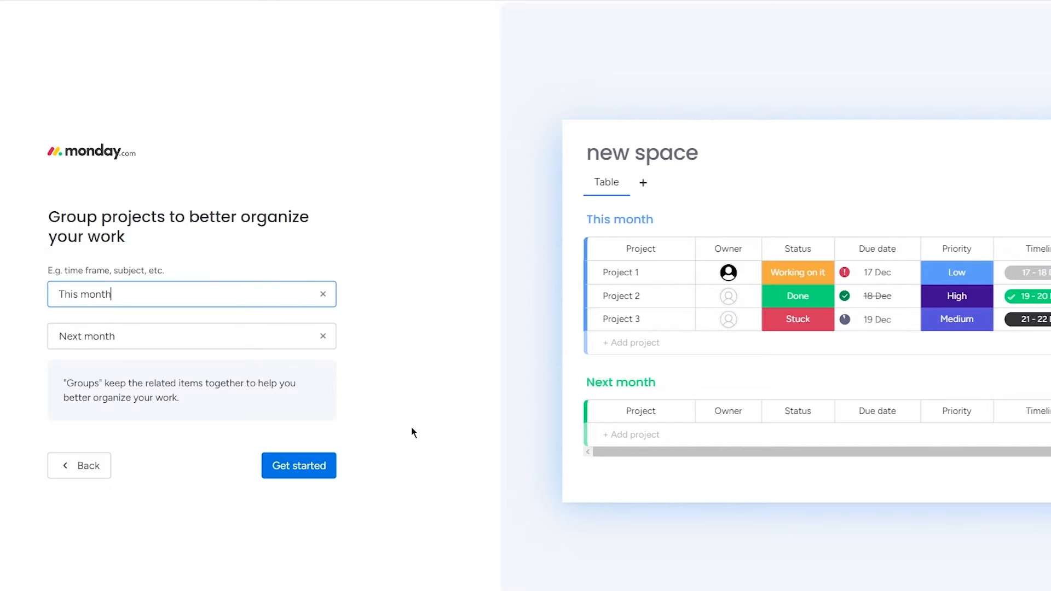
Finish the board setup with the groups This month and Next month, and dismiss the getting-started guide.
{"action": "left_click_drag", "start_coordinate": [29, 206], "coordinate": [202, 261]}
{"action": "left_click", "coordinate": [269, 249]}
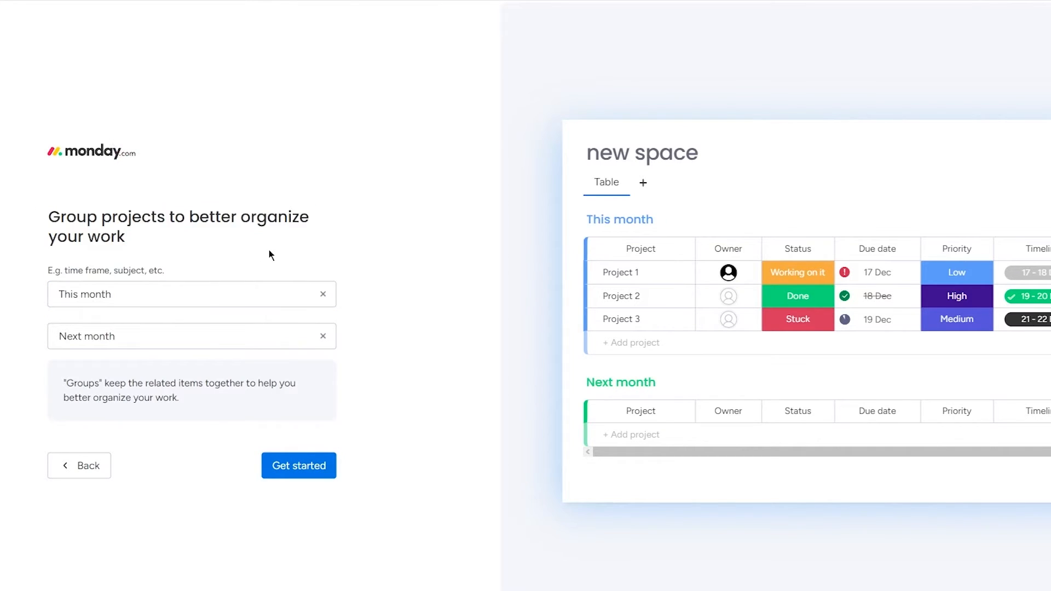
{"action": "left_click", "coordinate": [159, 293]}
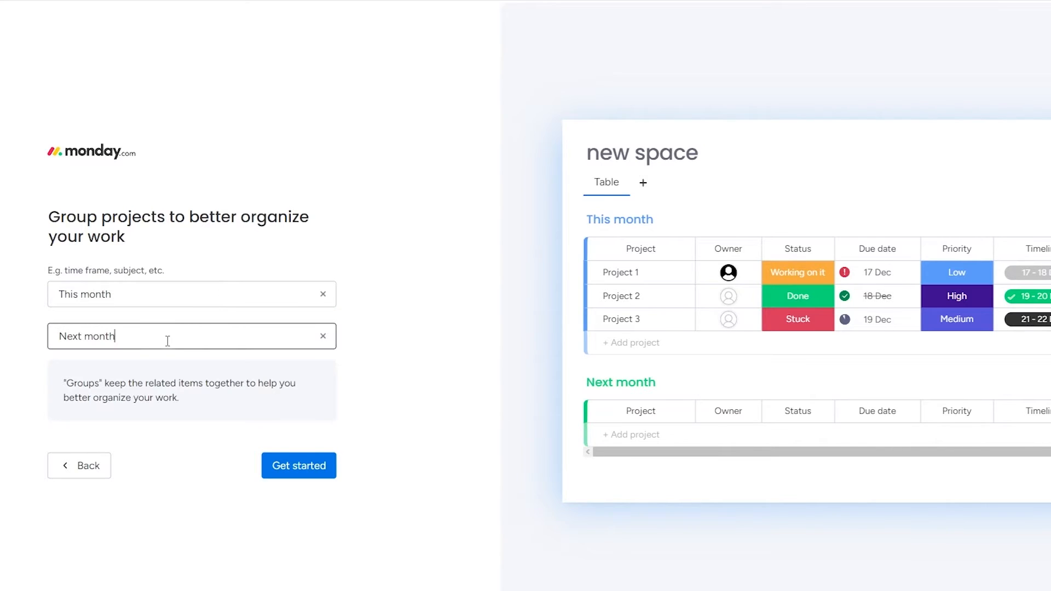
{"action": "left_click", "coordinate": [328, 465]}
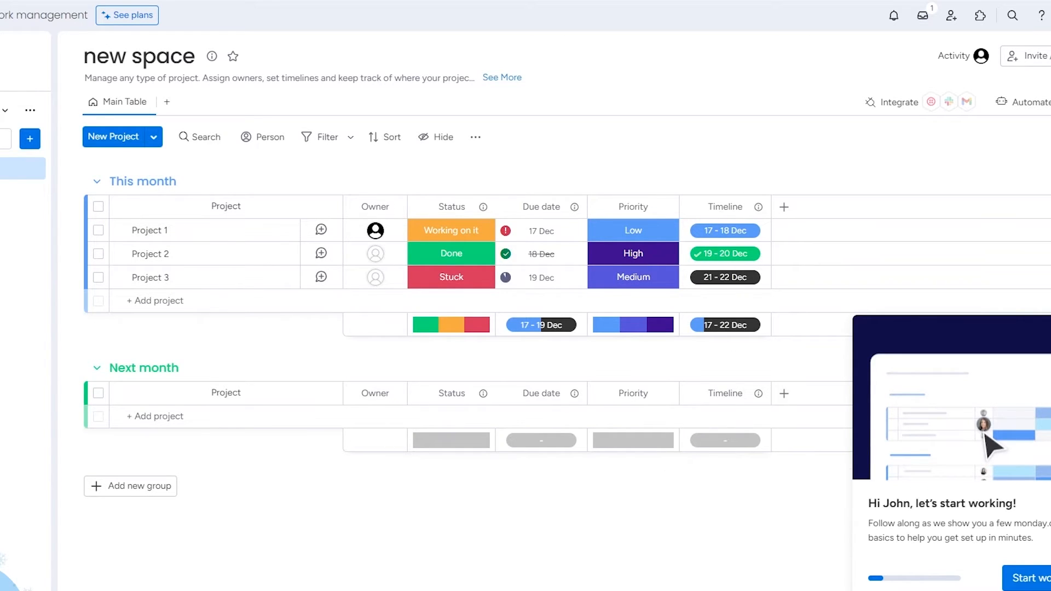
{"action": "left_click", "coordinate": [1050, 329]}
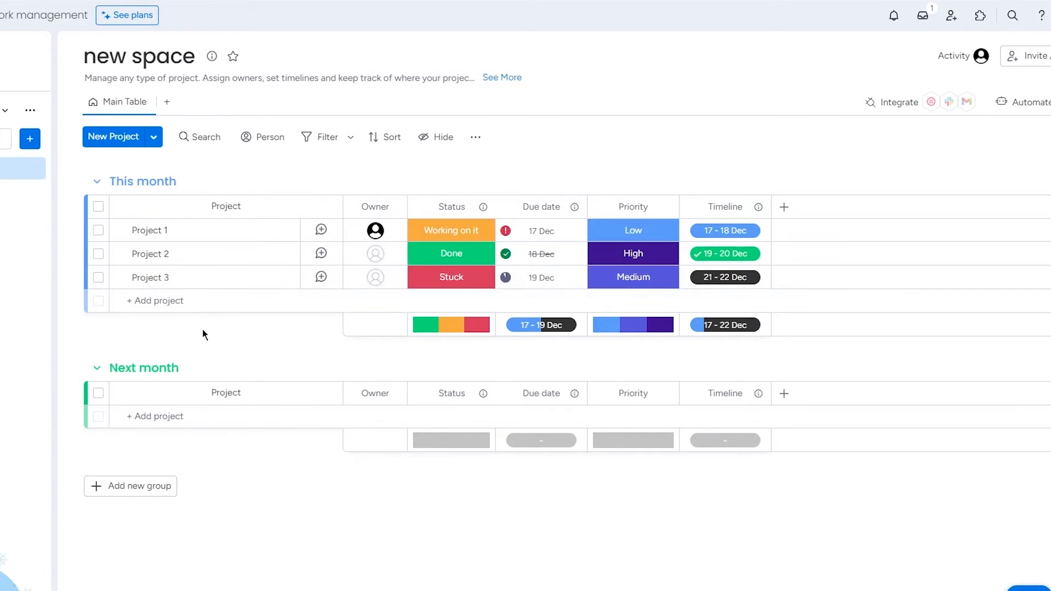
Look at the updates pane of Project 2 and close it.
{"action": "left_click", "coordinate": [263, 253]}
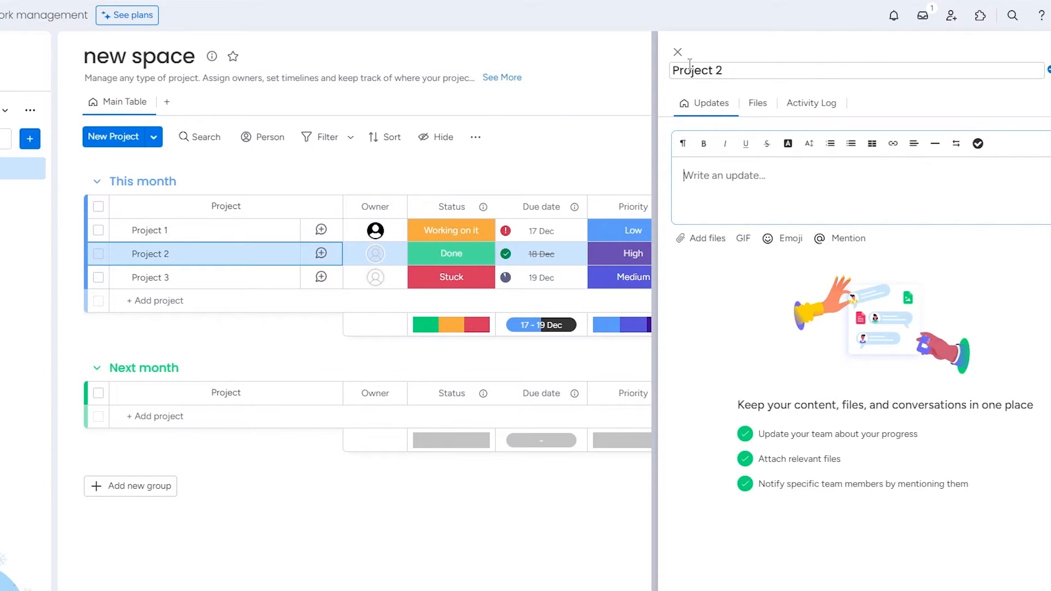
{"action": "left_click", "coordinate": [677, 51]}
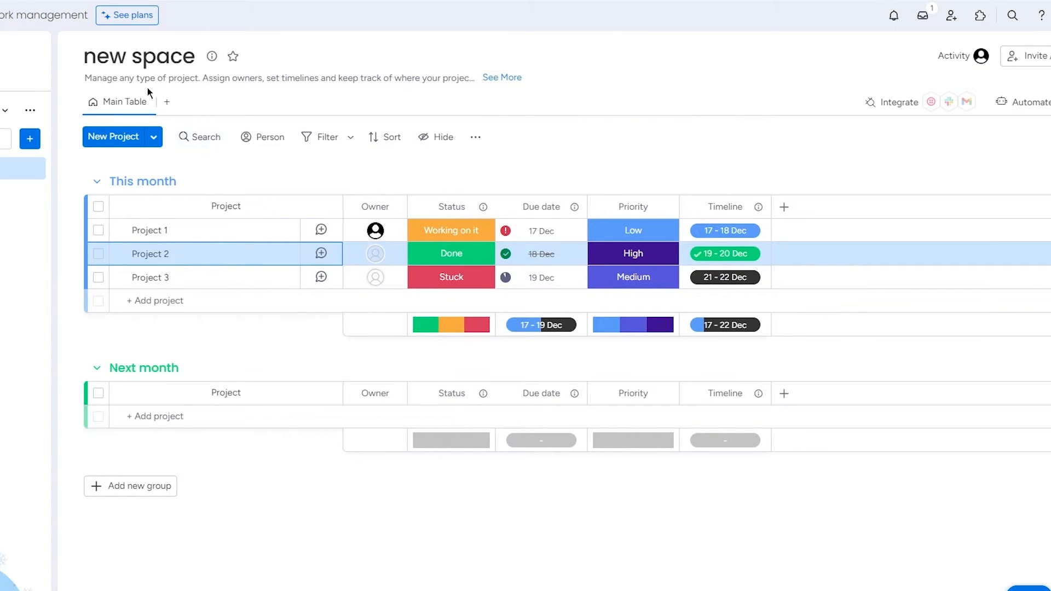
Add a Kanban view to the board and keep its default name.
{"action": "left_click", "coordinate": [166, 103]}
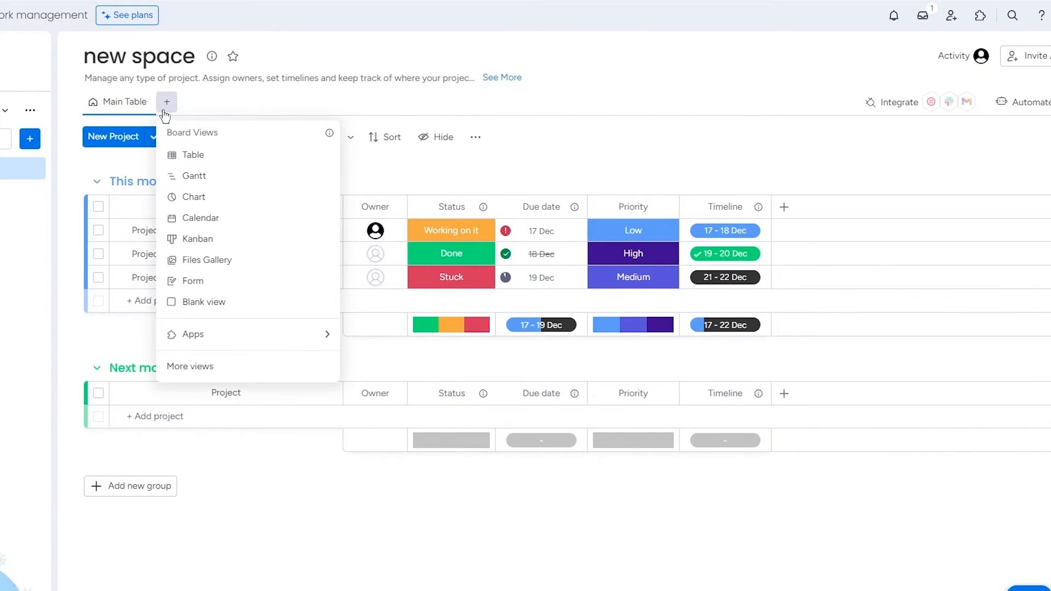
{"action": "left_click", "coordinate": [166, 105]}
{"action": "left_click", "coordinate": [166, 104]}
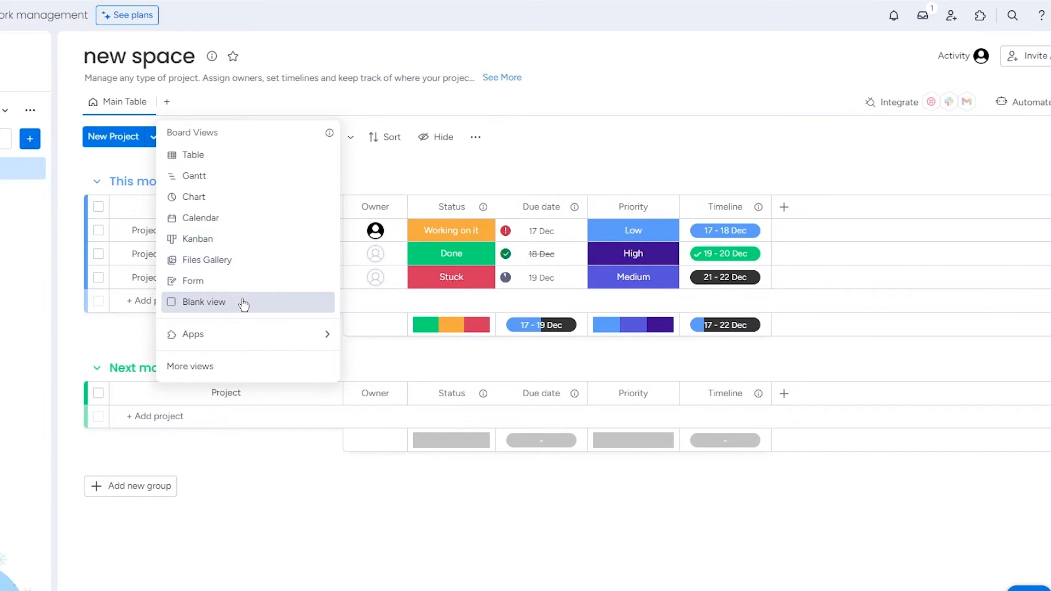
{"action": "mouse_move", "coordinate": [244, 333]}
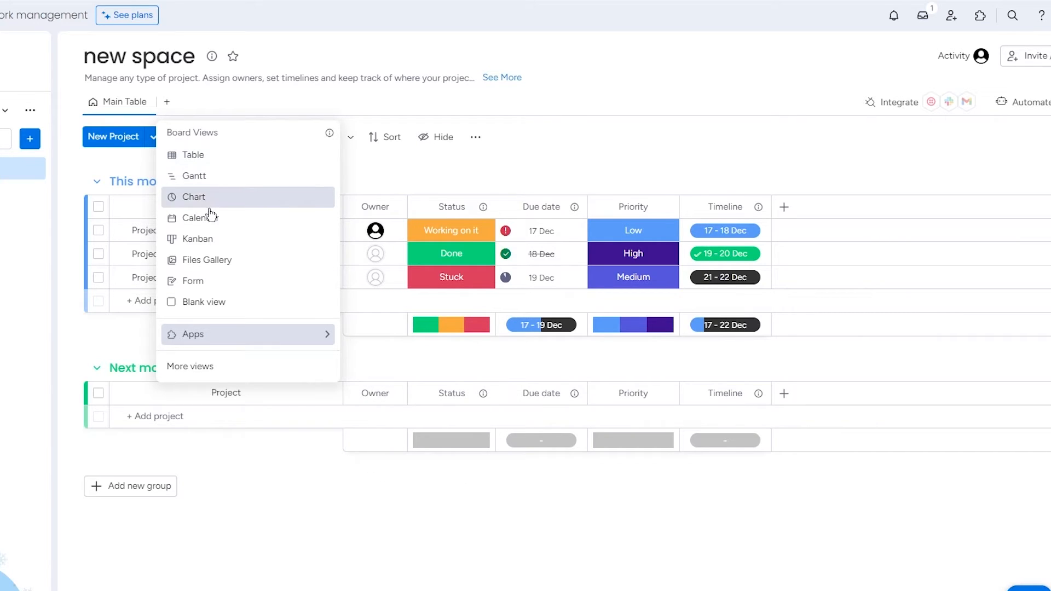
{"action": "left_click", "coordinate": [198, 238]}
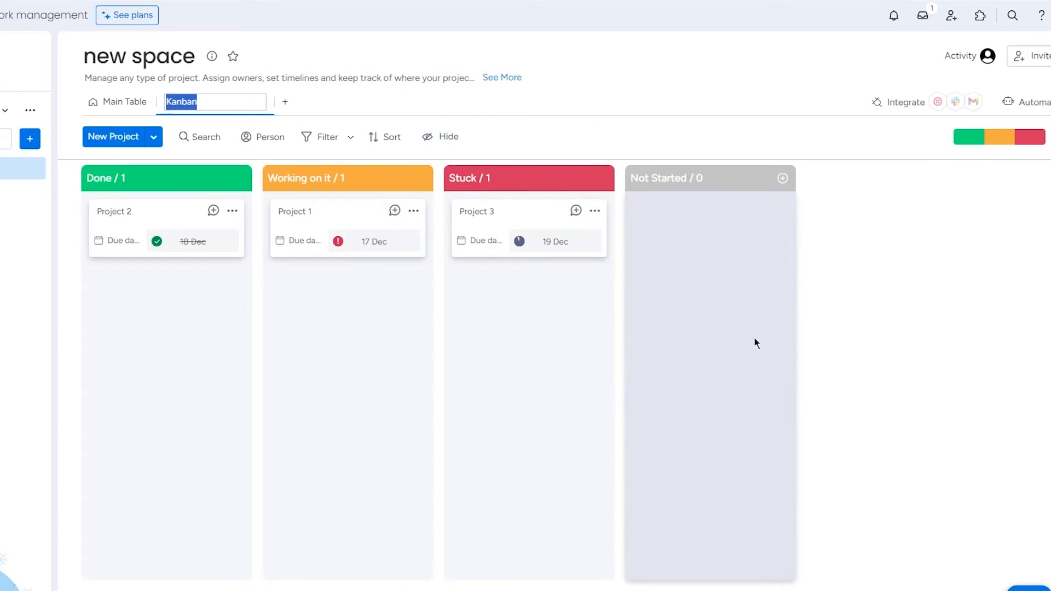
{"action": "left_click", "coordinate": [879, 320]}
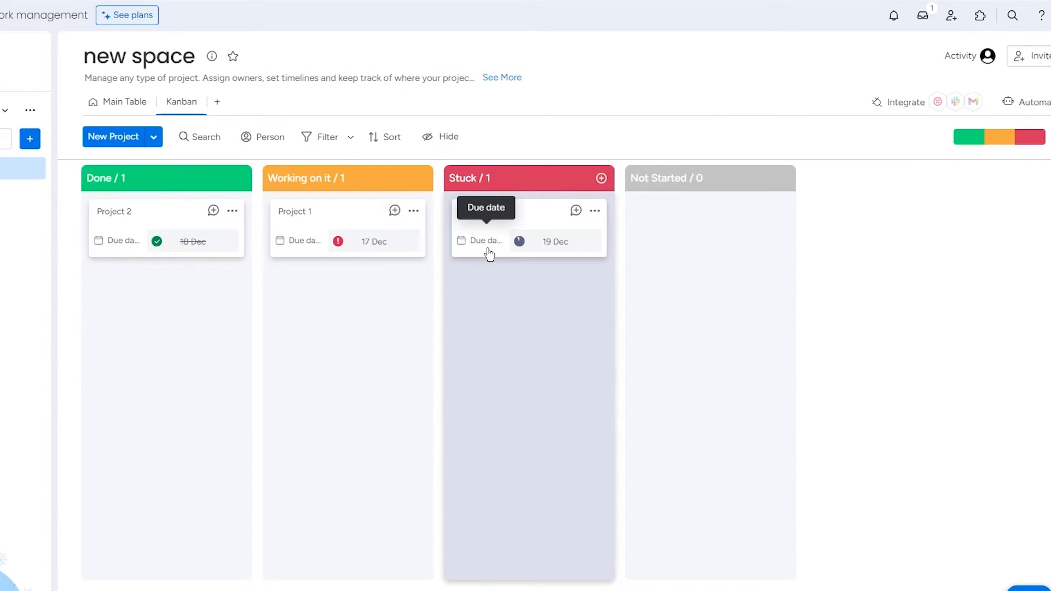
View the details of the Project 1 card in the Kanban view and close them.
{"action": "left_click_drag", "start_coordinate": [158, 178], "coordinate": [207, 174]}
{"action": "mouse_move", "coordinate": [174, 216]}
{"action": "left_mouse_down"}
{"action": "mouse_move", "coordinate": [535, 228]}
{"action": "mouse_move", "coordinate": [186, 222]}
{"action": "left_mouse_up"}
{"action": "left_click", "coordinate": [304, 224]}
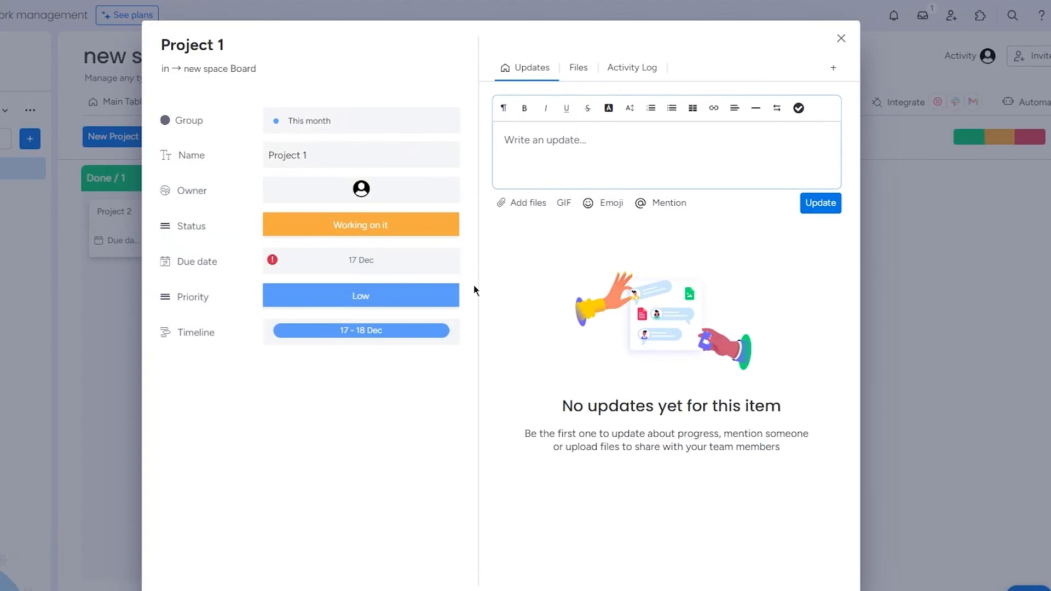
{"action": "left_click", "coordinate": [904, 292]}
Move the Project 2 card from Done to Working on it and back to Done.
{"action": "left_click_drag", "start_coordinate": [341, 215], "coordinate": [414, 242]}
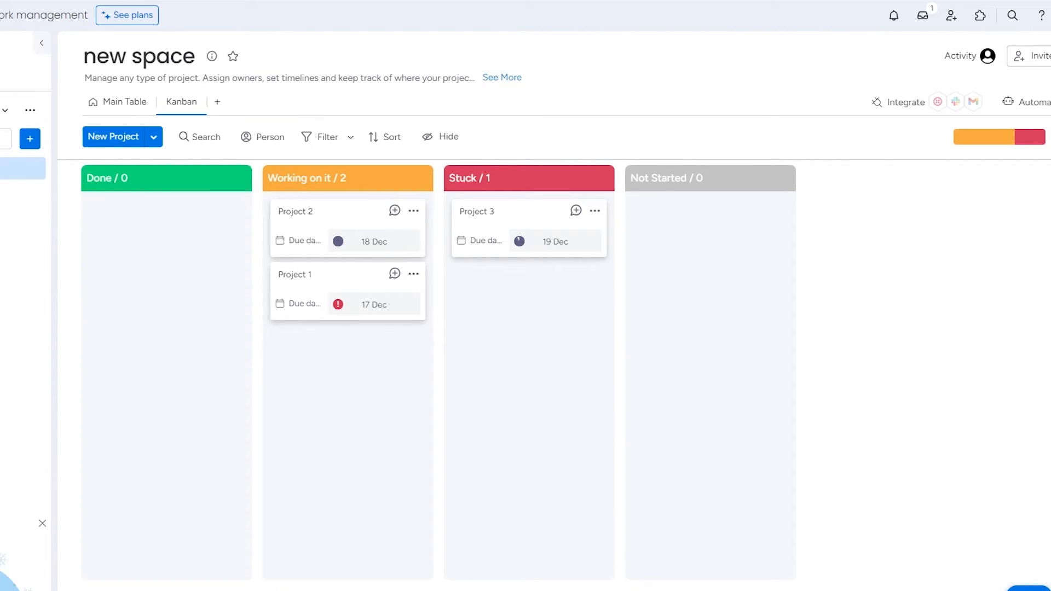
{"action": "left_click", "coordinate": [217, 103]}
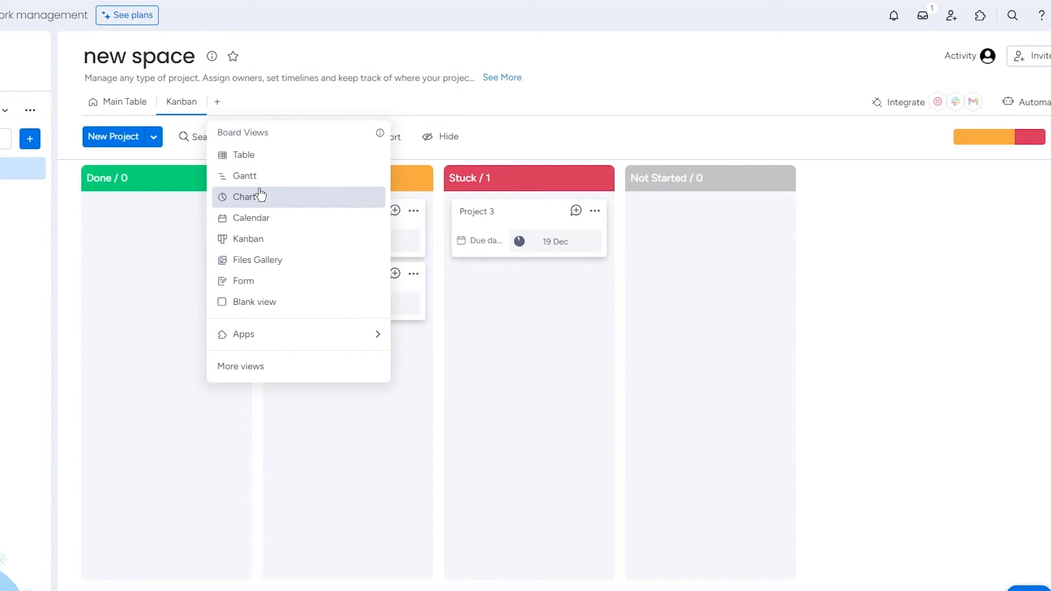
{"action": "left_click", "coordinate": [882, 256]}
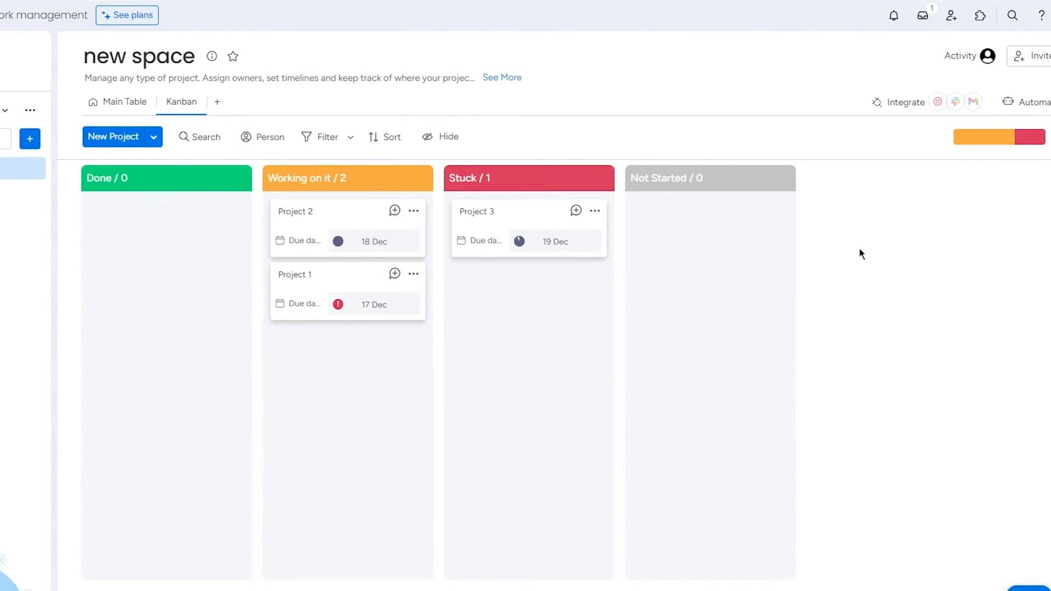
{"action": "left_click_drag", "start_coordinate": [356, 228], "coordinate": [186, 227]}
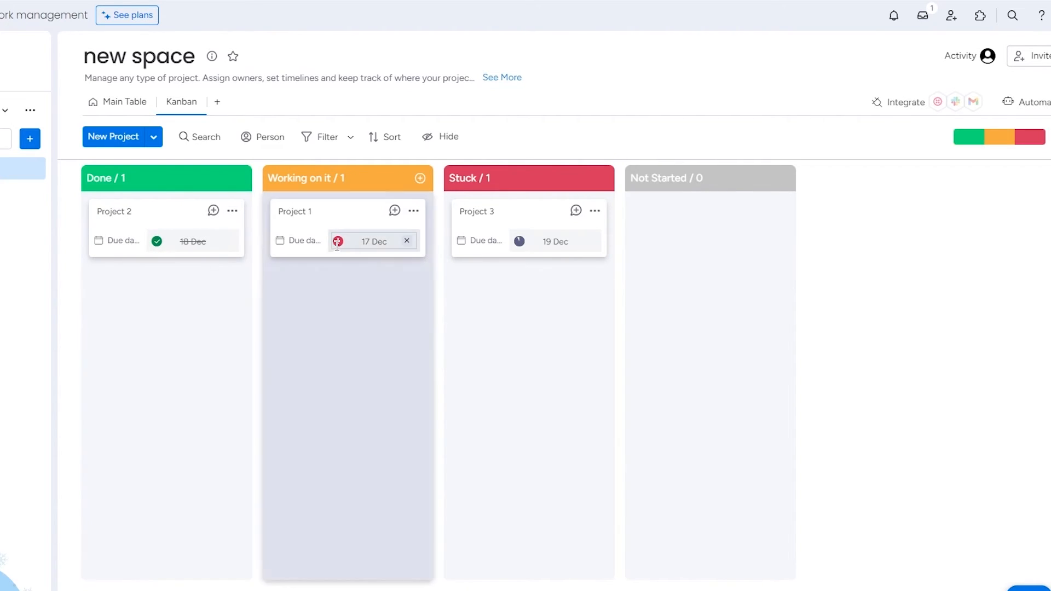
Return to the Main Table and look through the options of the Timeline and Priority columns.
{"action": "left_click", "coordinate": [126, 102]}
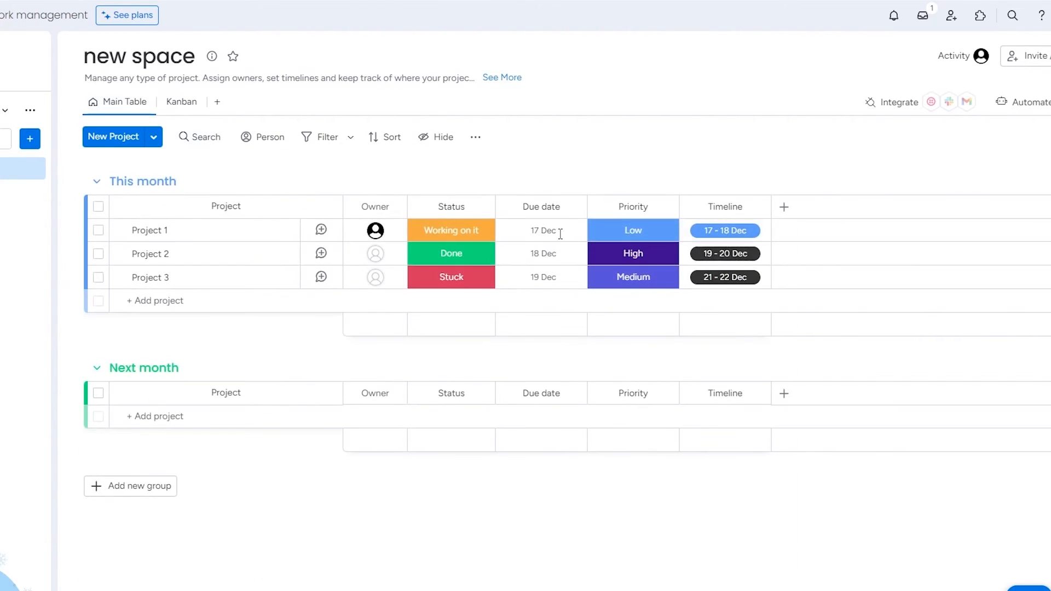
{"action": "left_click", "coordinate": [758, 207]}
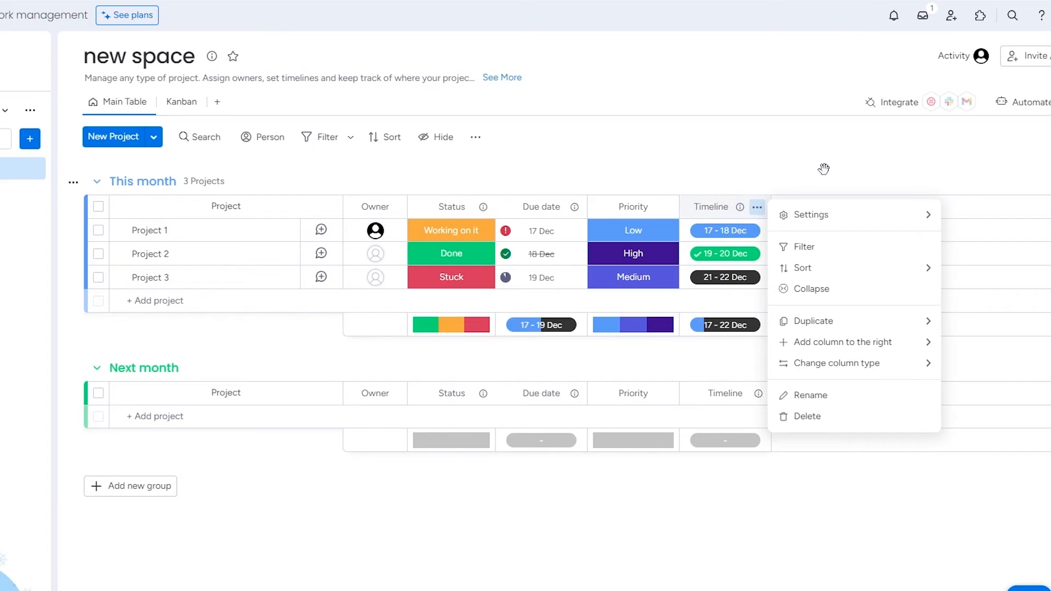
{"action": "left_click", "coordinate": [823, 166]}
{"action": "left_click", "coordinate": [665, 208]}
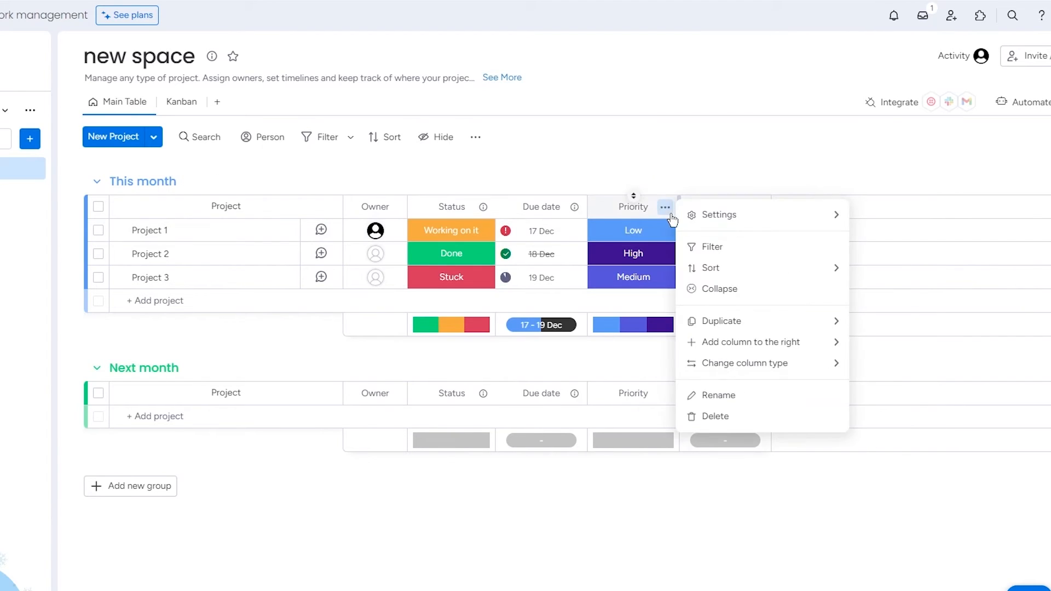
{"action": "left_click", "coordinate": [654, 183]}
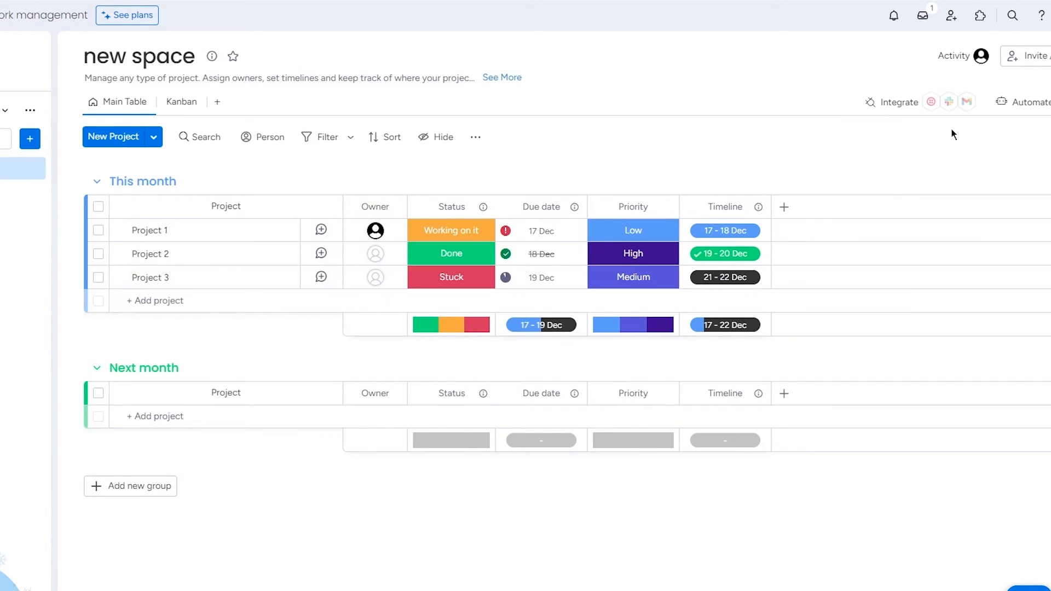
Examine the available integrations and automation templates for the board, and return to the table.
{"action": "left_click", "coordinate": [895, 107]}
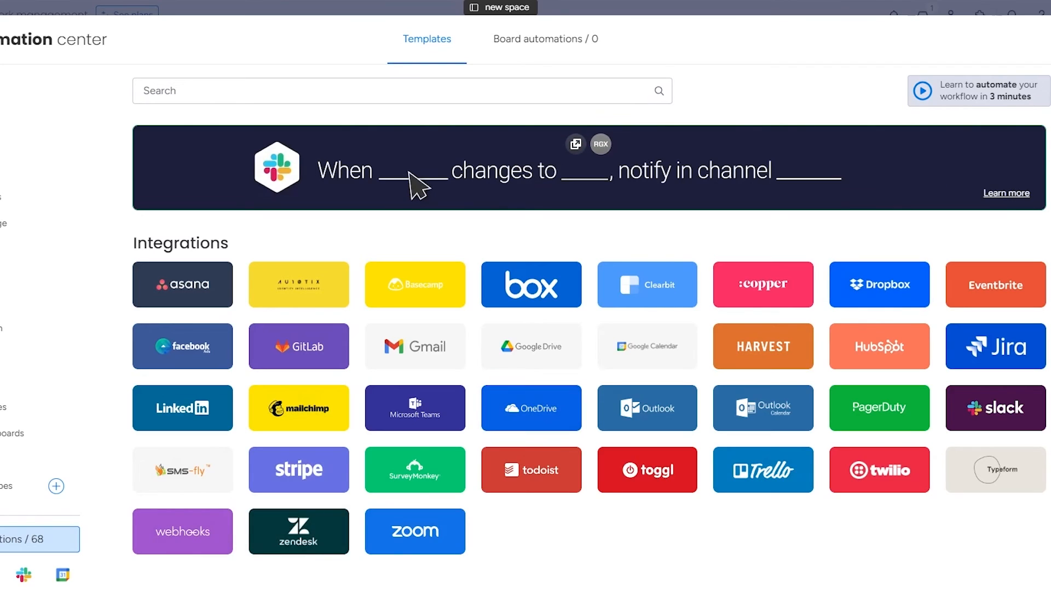
{"action": "left_click", "coordinate": [402, 91]}
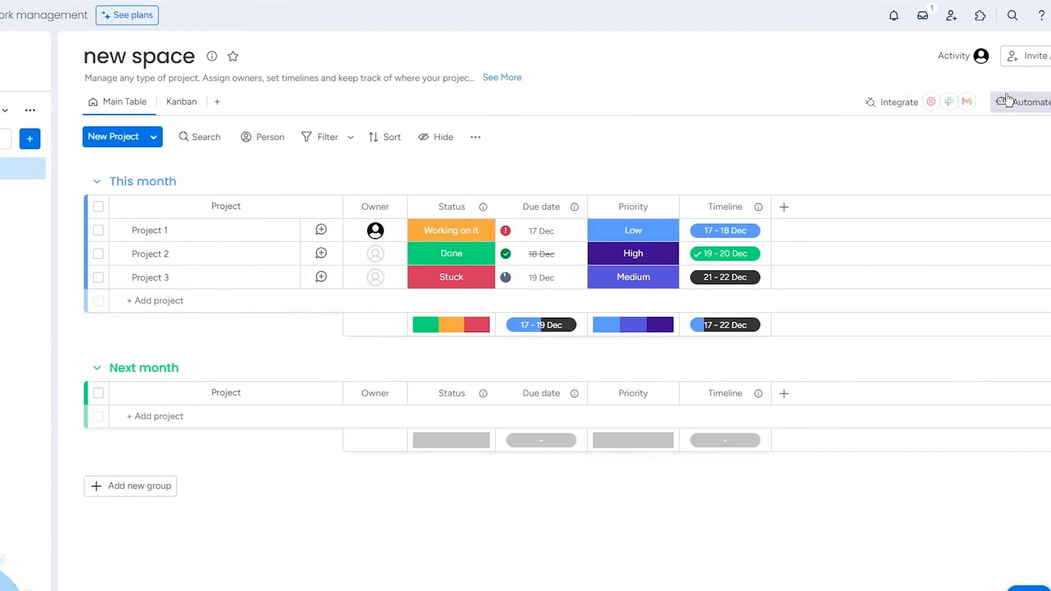
{"action": "left_click", "coordinate": [1007, 98]}
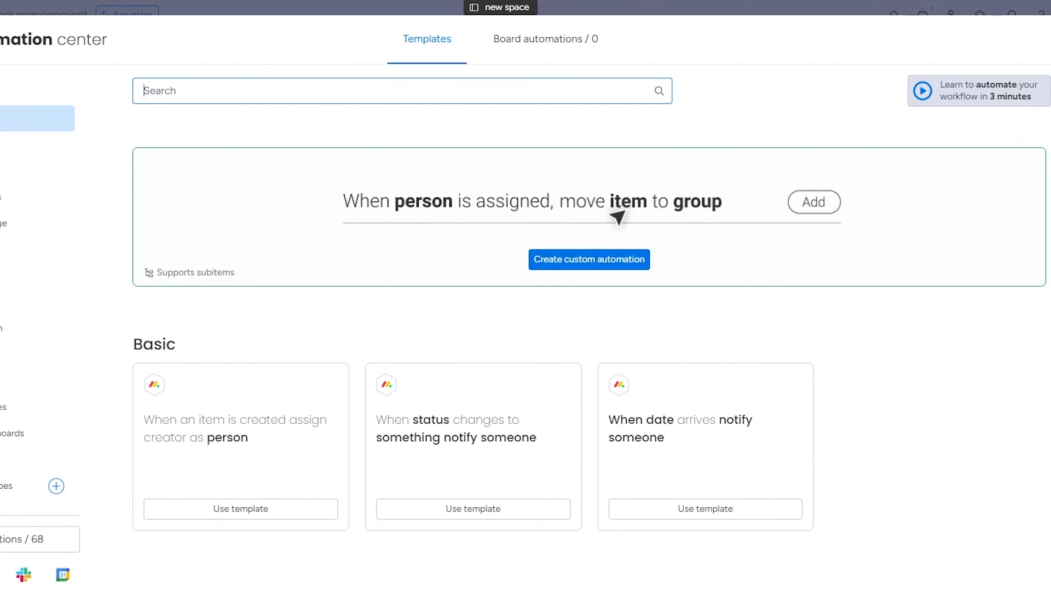
{"action": "left_click", "coordinate": [1028, 27]}
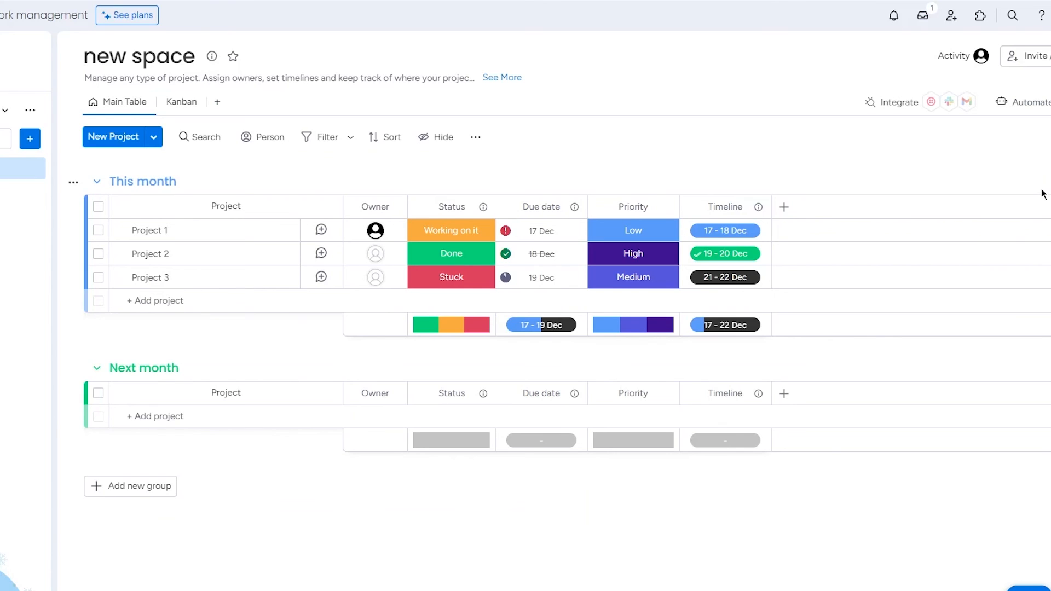